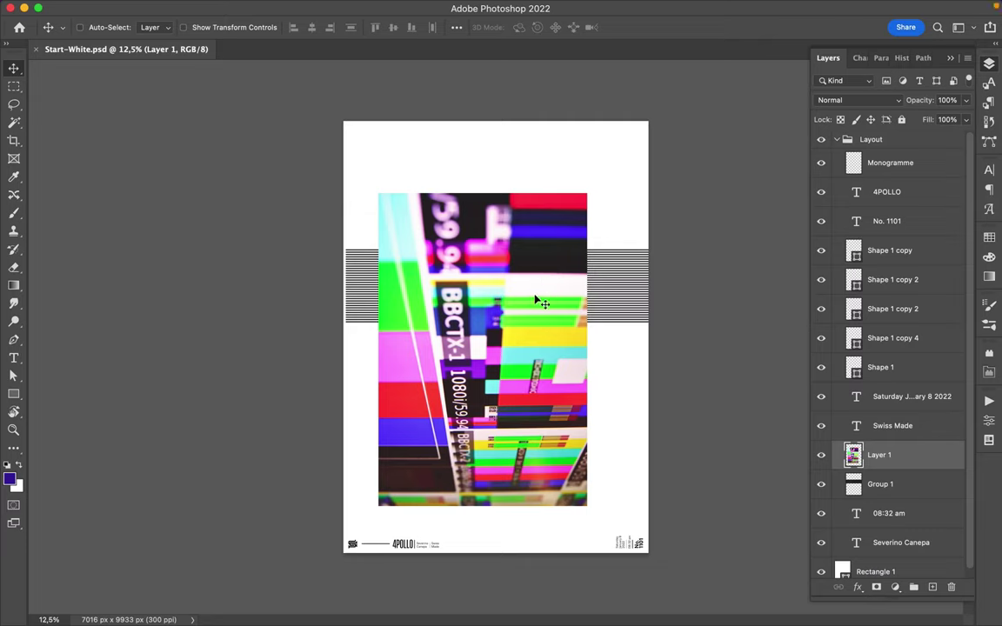
Centre Layer 1 horizontally and vertically on the canvas.
{"action": "left_click", "coordinate": [457, 27]}
{"action": "left_click", "coordinate": [492, 151]}
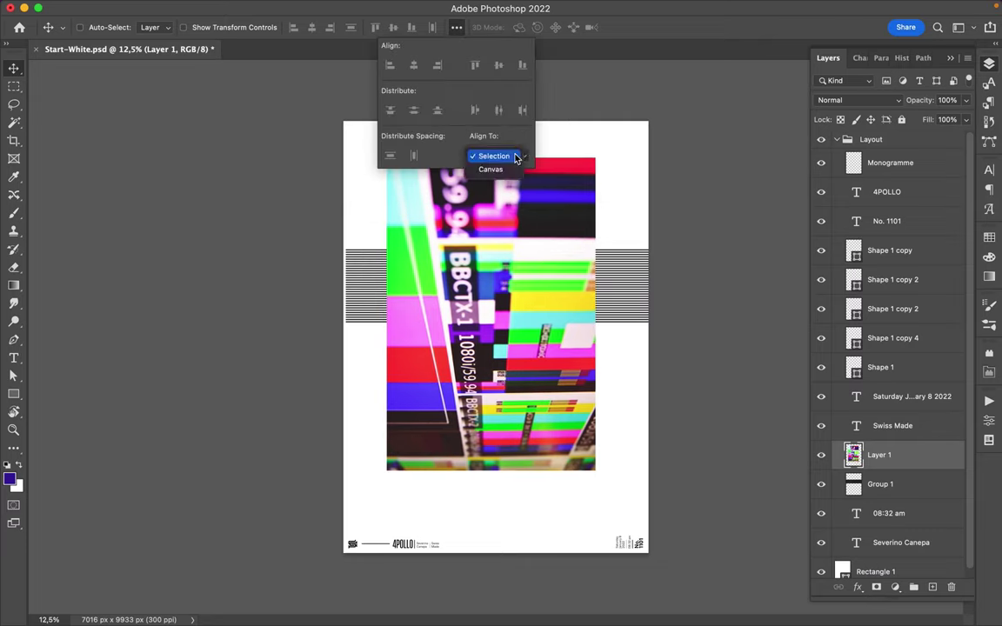
{"action": "left_click", "coordinate": [487, 168]}
{"action": "left_click", "coordinate": [414, 63]}
{"action": "left_click", "coordinate": [505, 63]}
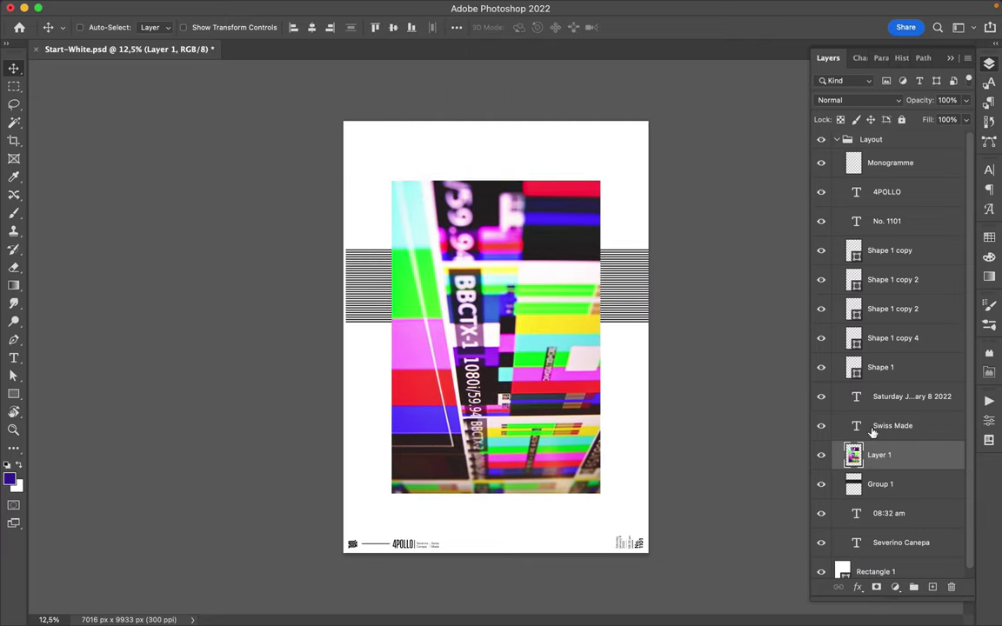
Move Layer 1 and Group 1 out of the Layout group, then select Layer 1 alone.
{"action": "left_click", "coordinate": [880, 485], "text": "shift"}
{"action": "left_click_drag", "start_coordinate": [880, 484], "coordinate": [870, 557]}
{"action": "left_click", "coordinate": [837, 139]}
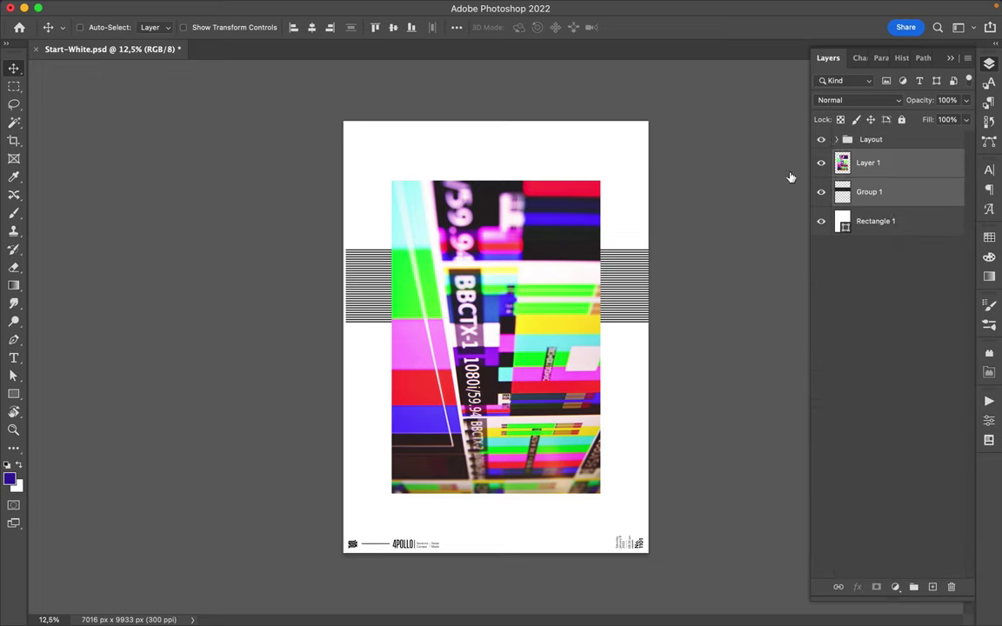
{"action": "left_click", "coordinate": [868, 163]}
Cut a curved left sliver onto a new layer, rotate it upside down and move it lower right.
{"action": "key", "text": "l"}
{"action": "mouse_move", "coordinate": [386, 236]}
{"action": "left_mouse_down"}
{"action": "mouse_move", "coordinate": [421, 176]}
{"action": "mouse_move", "coordinate": [389, 177]}
{"action": "left_mouse_up"}
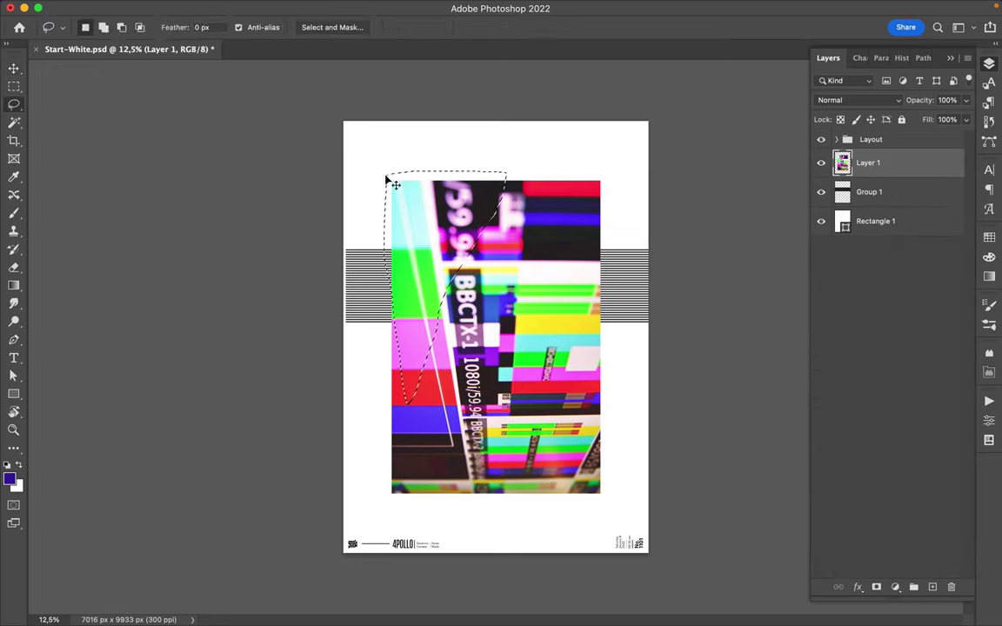
{"action": "key", "text": "ctrl+shift+j"}
{"action": "key", "text": "v"}
{"action": "left_click_drag", "start_coordinate": [425, 214], "coordinate": [427, 193]}
{"action": "key", "text": "ctrl+t"}
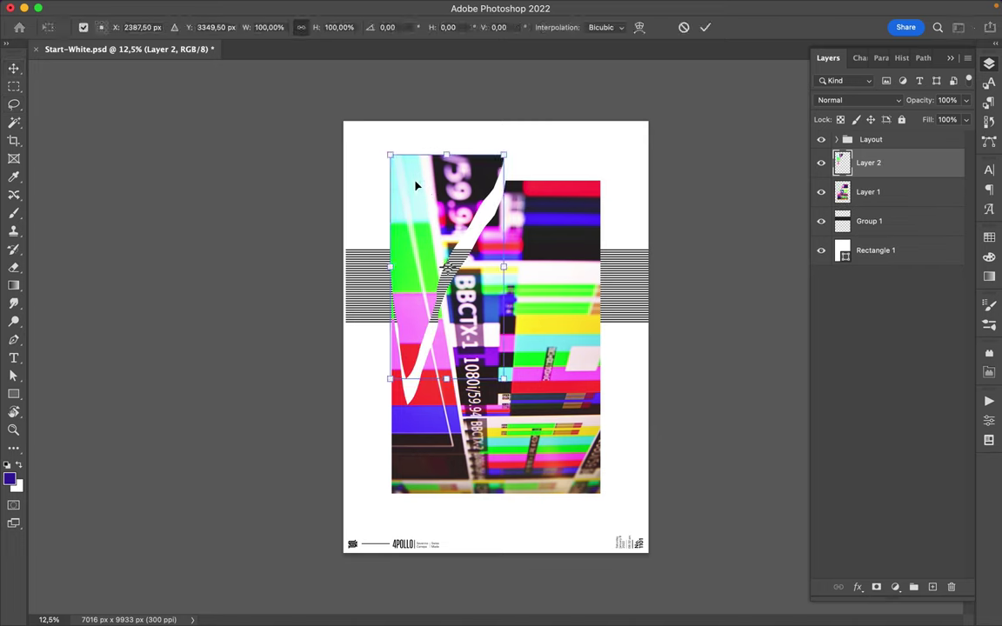
{"action": "left_click_drag", "start_coordinate": [514, 418], "coordinate": [585, 334]}
{"action": "key", "text": "Return"}
{"action": "mouse_move", "coordinate": [525, 376]}
{"action": "left_mouse_down"}
{"action": "mouse_move", "coordinate": [578, 484]}
{"action": "mouse_move", "coordinate": [572, 464]}
{"action": "left_mouse_up"}
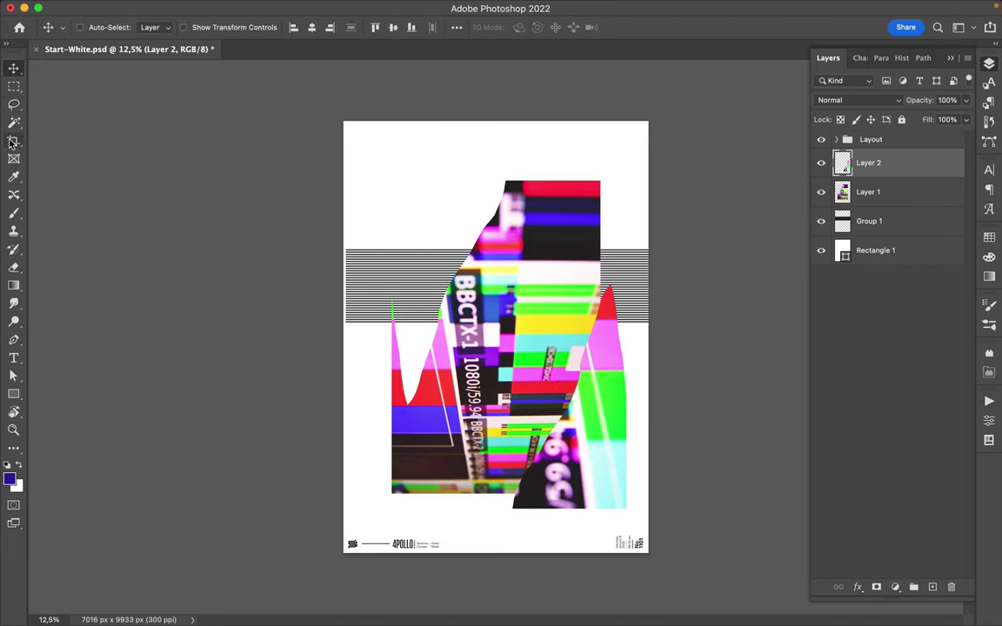
Try patching the dark lower-right area of the fragment with the Patch Tool.
{"action": "left_click_drag", "start_coordinate": [14, 195], "coordinate": [49, 233]}
{"action": "left_click", "coordinate": [70, 219]}
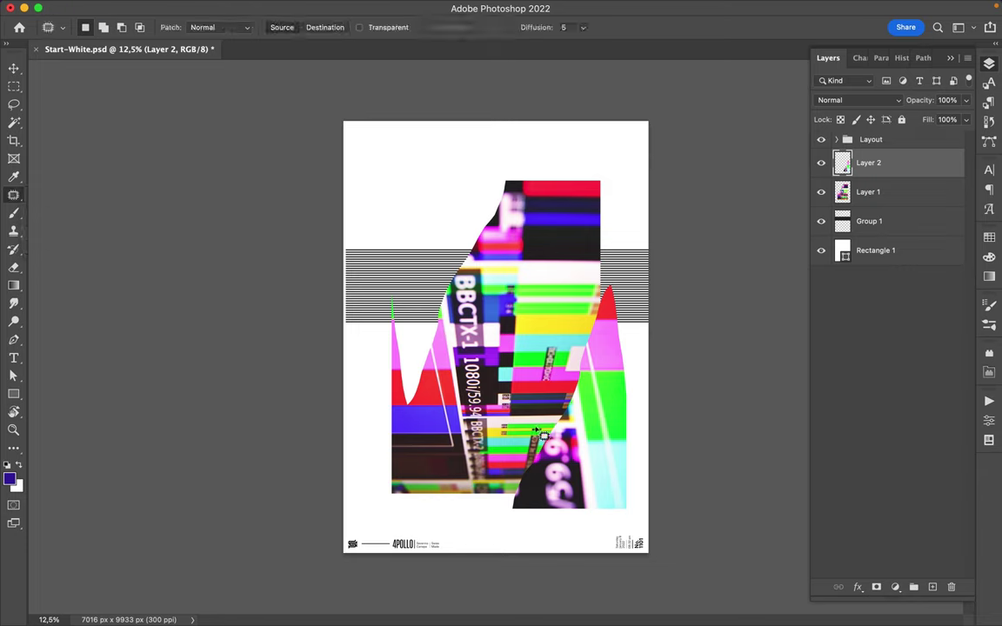
{"action": "left_click_drag", "start_coordinate": [570, 420], "coordinate": [567, 423]}
{"action": "left_click_drag", "start_coordinate": [564, 467], "coordinate": [523, 493]}
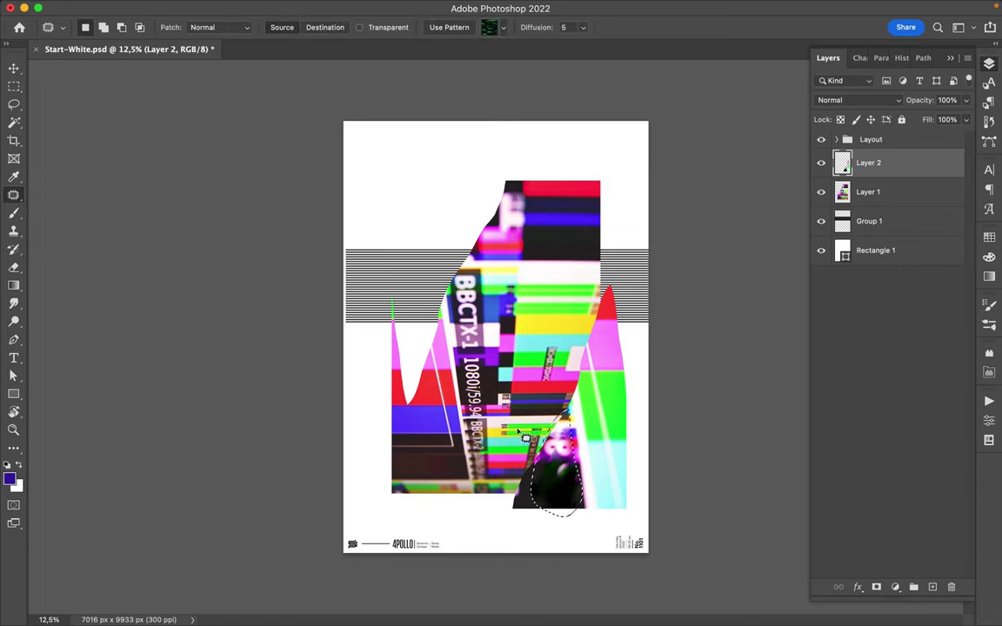
{"action": "left_click_drag", "start_coordinate": [523, 493], "coordinate": [491, 400]}
{"action": "key", "text": "Return"}
Content-aware move the dark lower-right chunk down and to the right.
{"action": "right_click", "coordinate": [14, 195]}
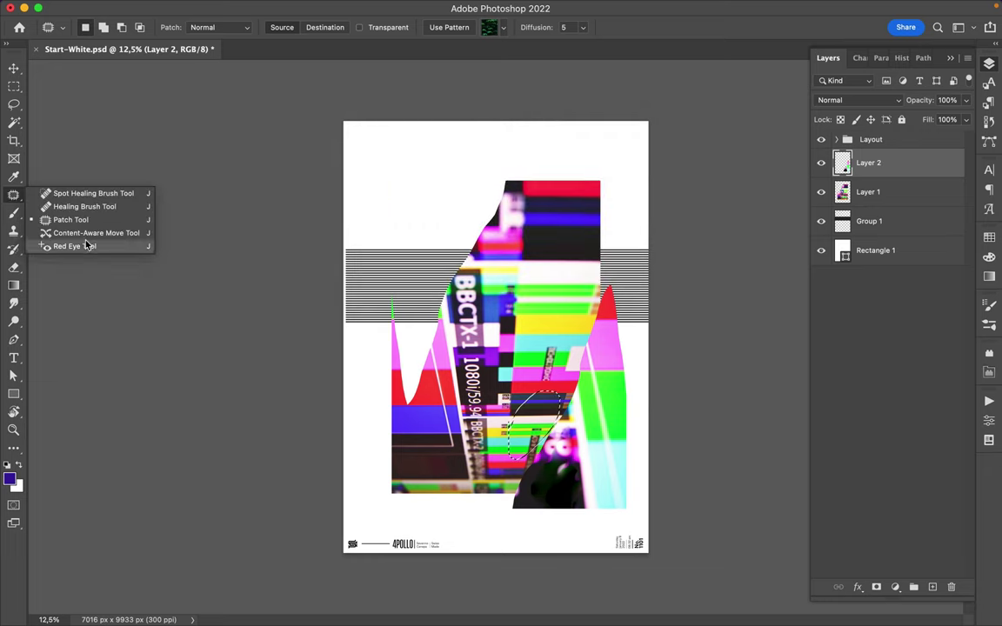
{"action": "left_click", "coordinate": [70, 231]}
{"action": "mouse_move", "coordinate": [564, 416]}
{"action": "left_mouse_down"}
{"action": "mouse_move", "coordinate": [557, 487]}
{"action": "mouse_move", "coordinate": [566, 445]}
{"action": "mouse_move", "coordinate": [547, 421]}
{"action": "left_mouse_up"}
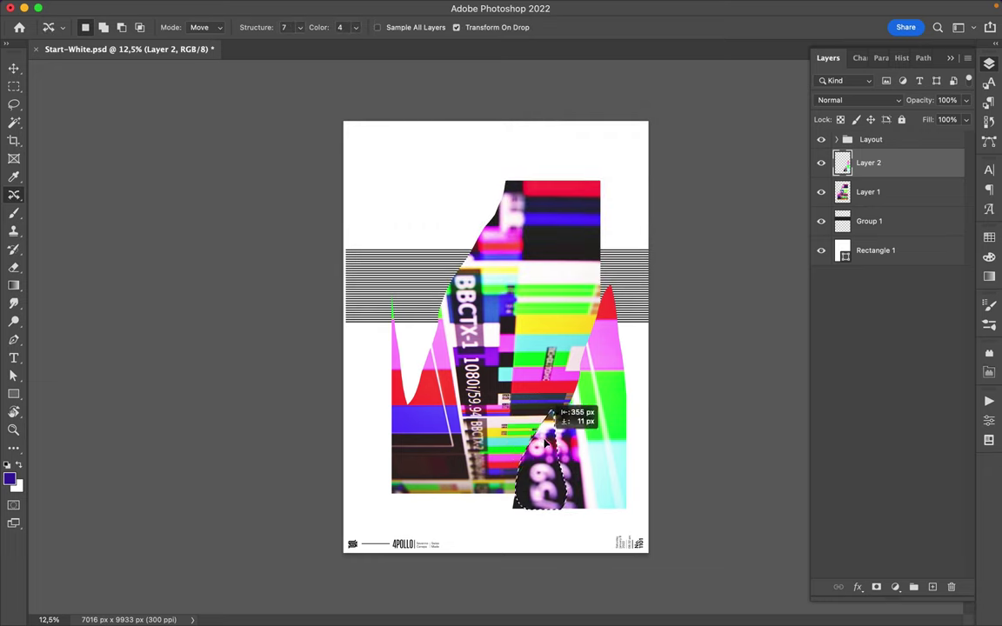
{"action": "key", "text": "Return"}
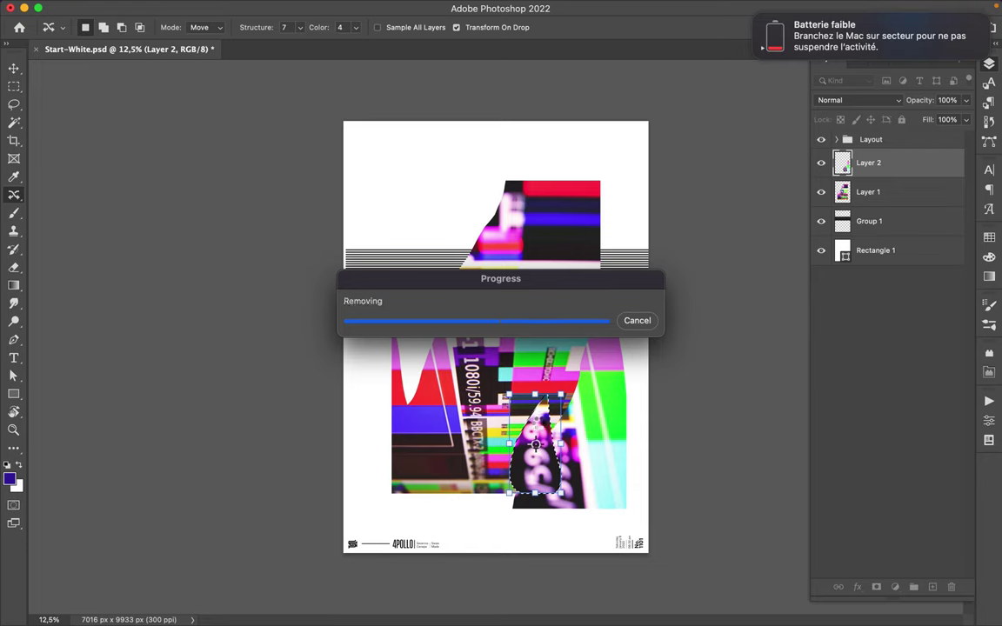
{"action": "left_click_drag", "start_coordinate": [536, 444], "coordinate": [573, 472]}
{"action": "key", "text": "Return"}
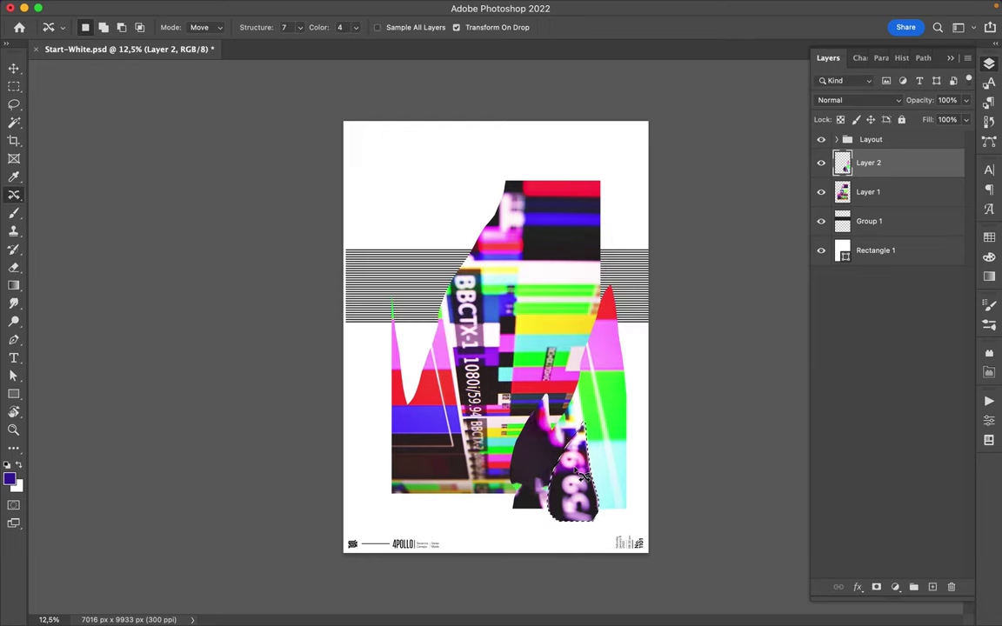
Rotate the chunk 90 degrees and settle the 59.9 piece along the bottom edge.
{"action": "left_click_drag", "start_coordinate": [515, 399], "coordinate": [646, 415]}
{"action": "key", "text": "Return"}
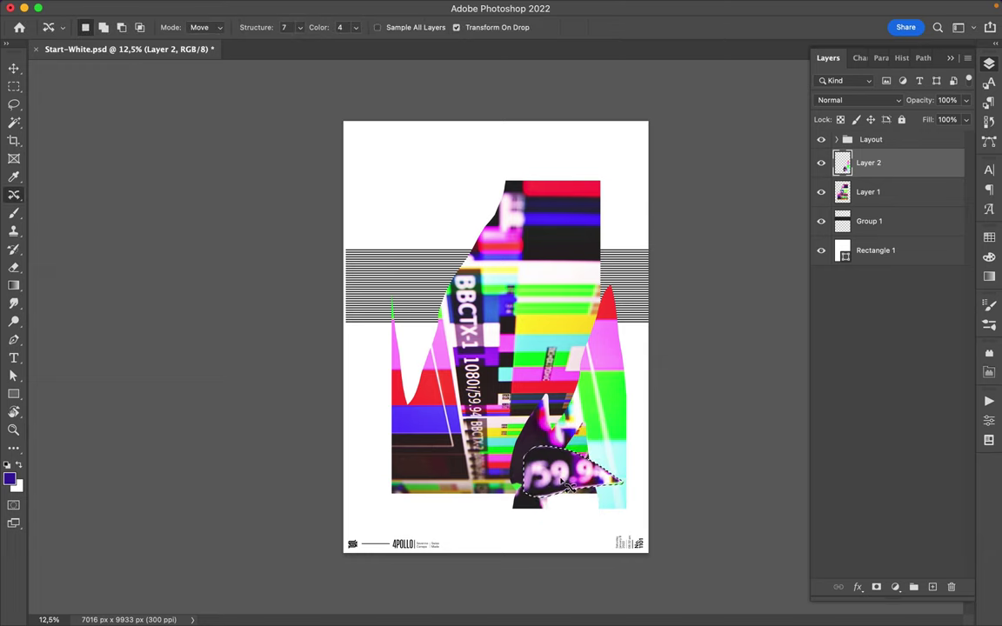
{"action": "left_click_drag", "start_coordinate": [548, 435], "coordinate": [568, 459]}
{"action": "key", "text": "Return"}
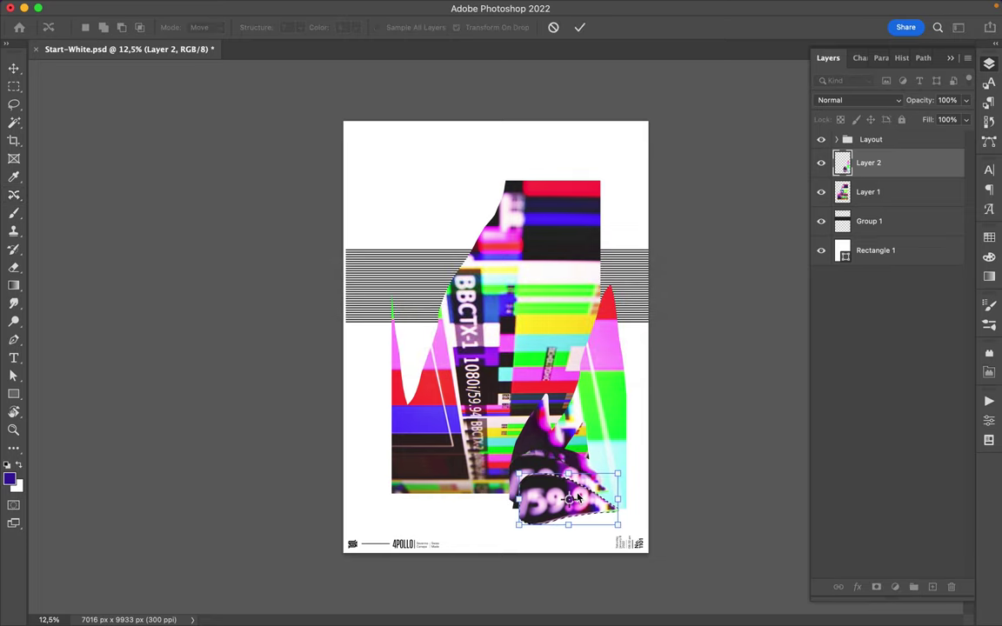
{"action": "key", "text": "Return"}
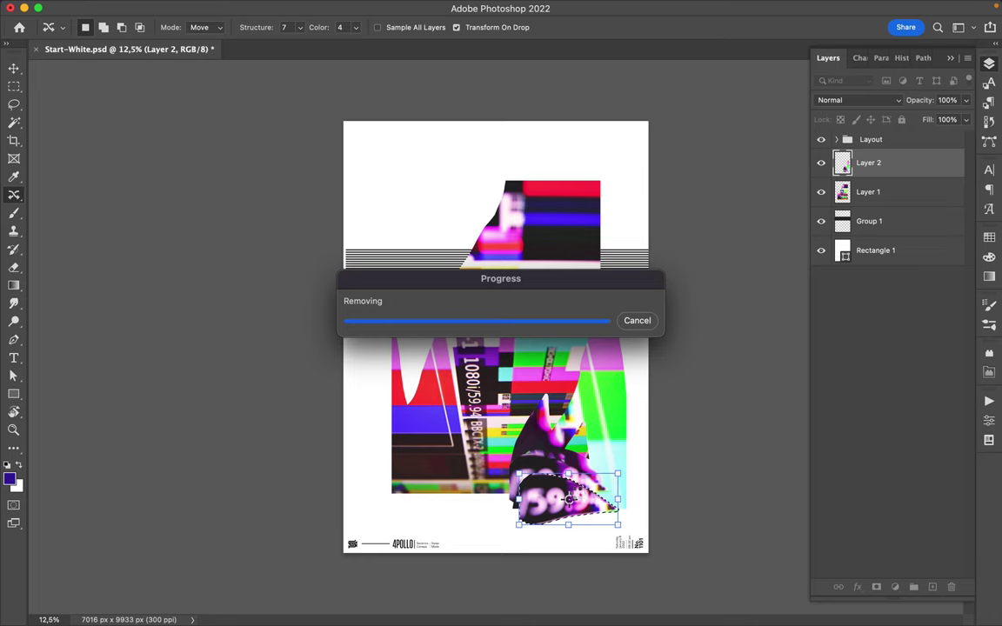
{"action": "key", "text": "m"}
{"action": "left_click", "coordinate": [14, 231]}
Pick the Smudge Tool with a 1760 px brush.
{"action": "left_click", "coordinate": [14, 195]}
{"action": "left_click", "coordinate": [14, 302]}
{"action": "right_click", "coordinate": [14, 302]}
{"action": "left_click", "coordinate": [63, 328]}
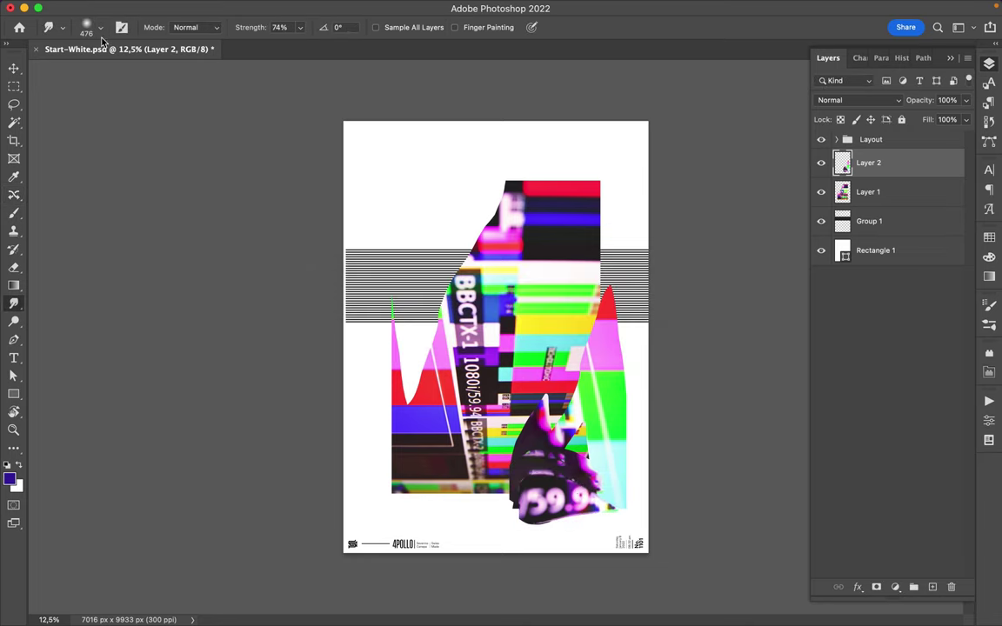
{"action": "left_click", "coordinate": [90, 27]}
{"action": "left_click_drag", "start_coordinate": [139, 73], "coordinate": [159, 76]}
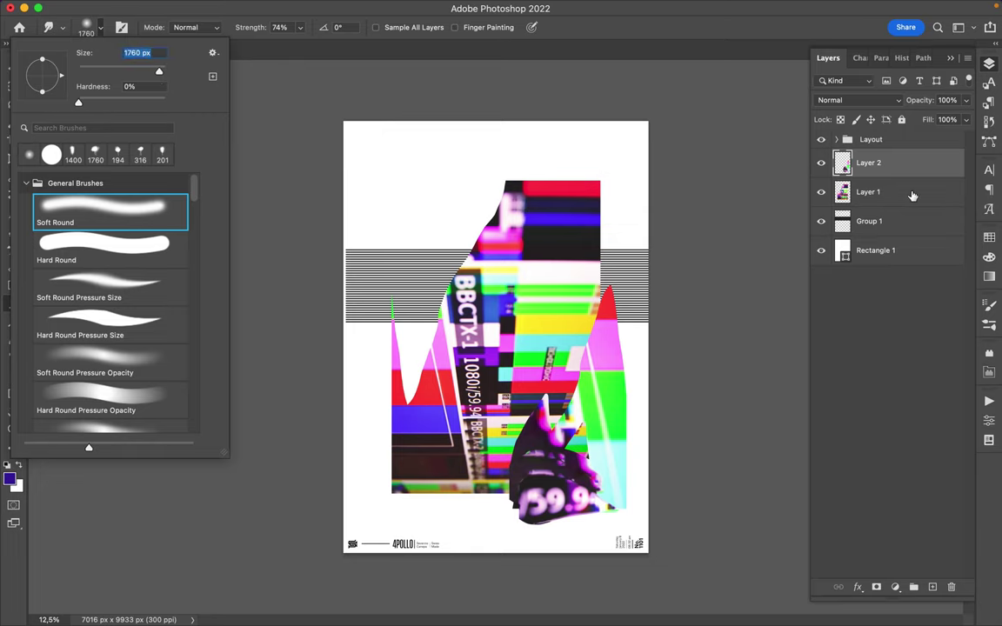
Smear the Layer 1 colours around the BBCTX-1 lettering into a streaky bend.
{"action": "left_click", "coordinate": [912, 196]}
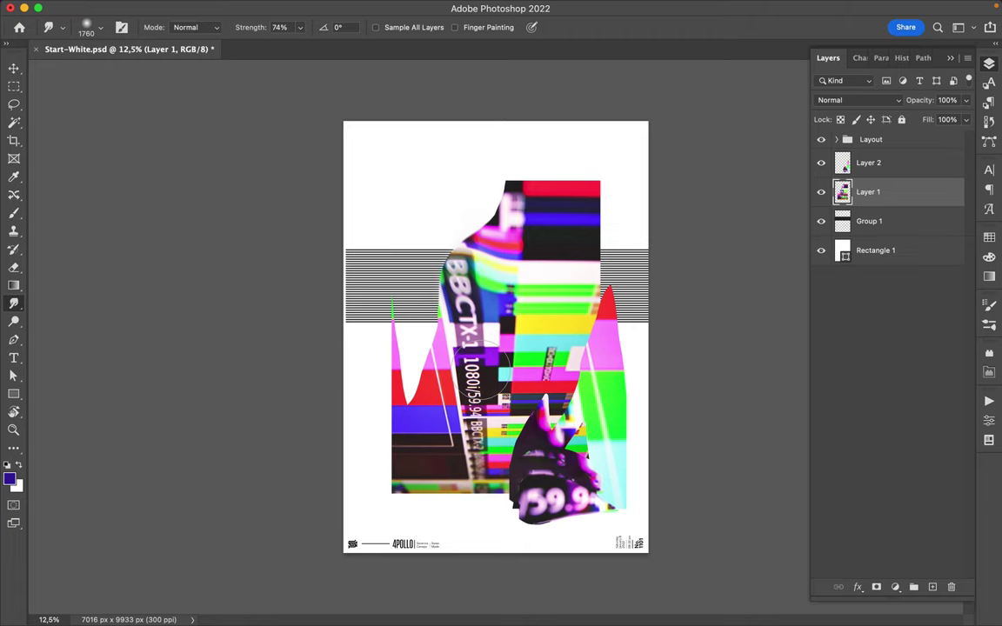
{"action": "mouse_move", "coordinate": [489, 361]}
{"action": "left_mouse_down"}
{"action": "mouse_move", "coordinate": [487, 303]}
{"action": "mouse_move", "coordinate": [513, 261]}
{"action": "mouse_move", "coordinate": [557, 252]}
{"action": "left_mouse_up"}
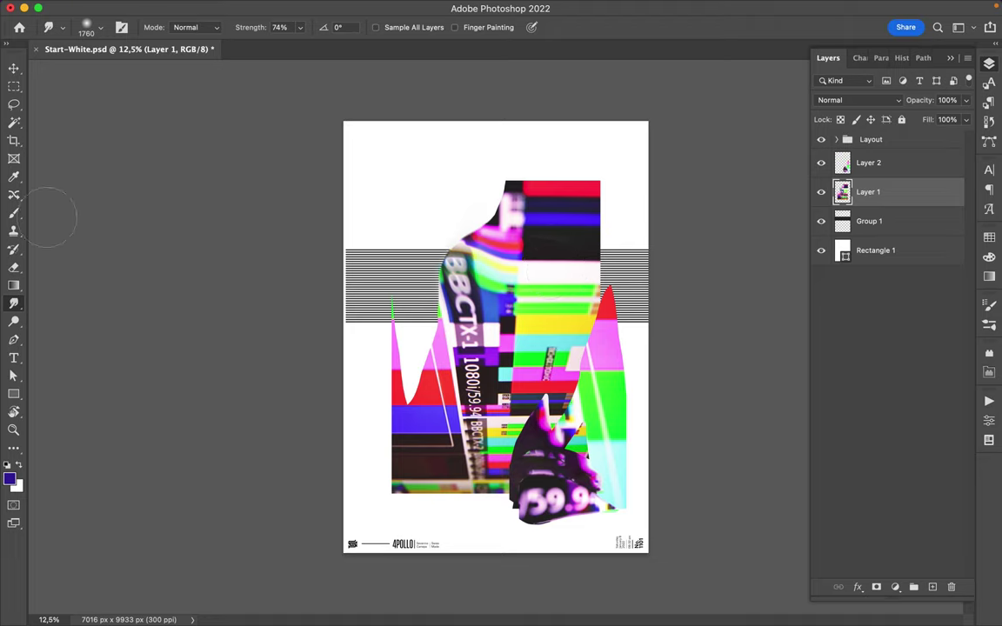
{"action": "key", "text": "l"}
{"action": "right_click", "coordinate": [14, 103]}
Polygon-select the BBCTX-1 text strip, copy it to a new layer and move it up-left.
{"action": "left_click", "coordinate": [52, 115]}
{"action": "left_click", "coordinate": [446, 261]}
{"action": "left_click", "coordinate": [480, 500]}
{"action": "left_click", "coordinate": [470, 185]}
{"action": "left_click", "coordinate": [442, 242]}
{"action": "key", "text": "ctrl+j"}
{"action": "key", "text": "v"}
{"action": "left_click_drag", "start_coordinate": [471, 294], "coordinate": [451, 203]}
Duplicate the strip layer and enlarge the copy to about 169%.
{"action": "key", "text": "ctrl+j"}
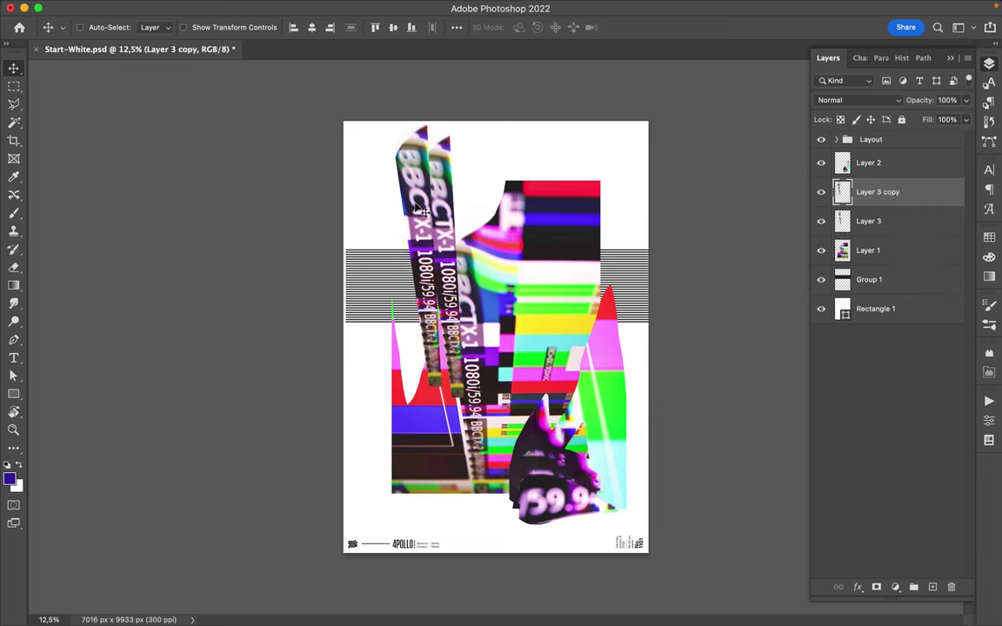
{"action": "key", "text": "ctrl+t"}
{"action": "left_click_drag", "start_coordinate": [458, 408], "coordinate": [555, 576]}
{"action": "key", "text": "Return"}
{"action": "left_click_drag", "start_coordinate": [426, 348], "coordinate": [435, 348]}
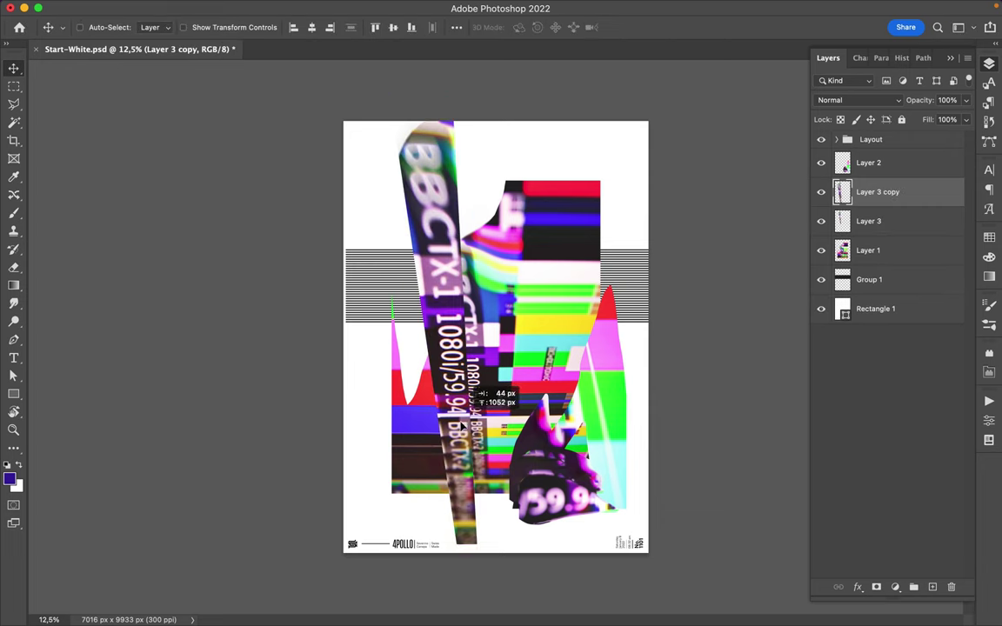
Apply a Gaussian Blur of about 50 px to the enlarged strip.
{"action": "left_click", "coordinate": [323, 8]}
{"action": "left_click", "coordinate": [565, 236]}
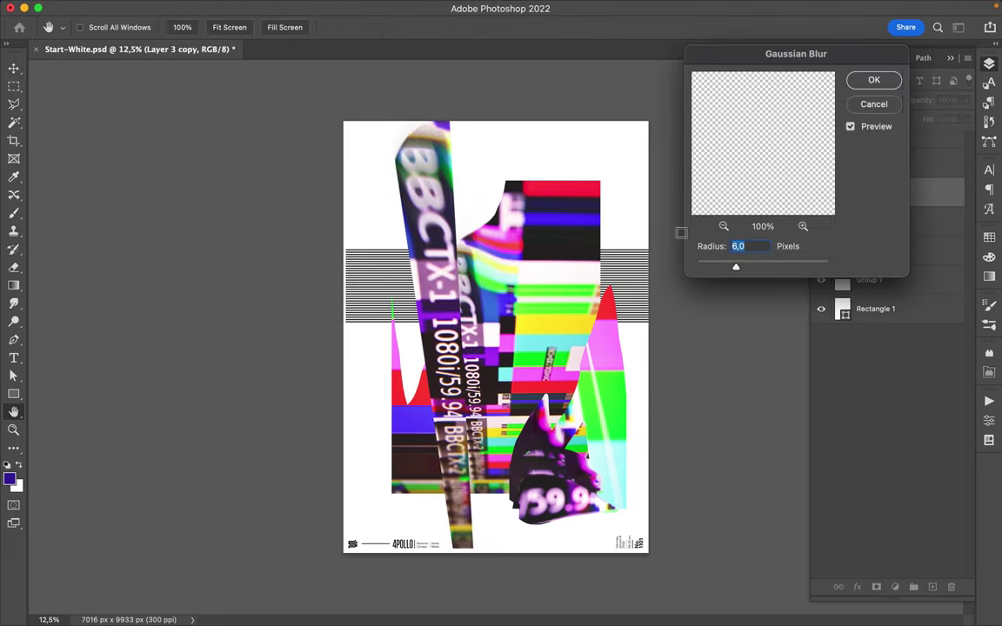
{"action": "left_click_drag", "start_coordinate": [755, 270], "coordinate": [781, 270]}
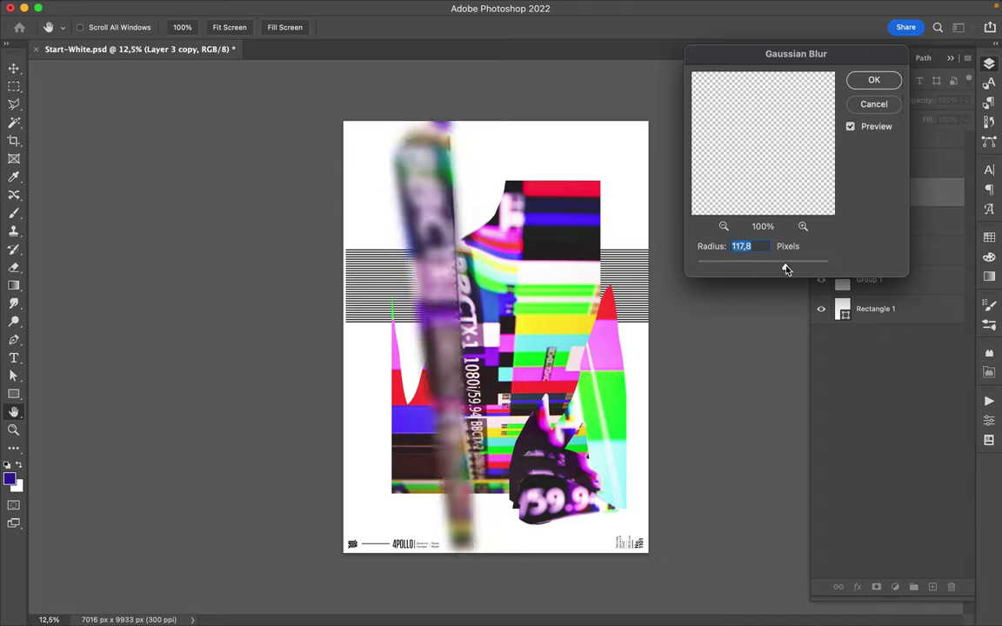
{"action": "left_click_drag", "start_coordinate": [781, 270], "coordinate": [769, 269]}
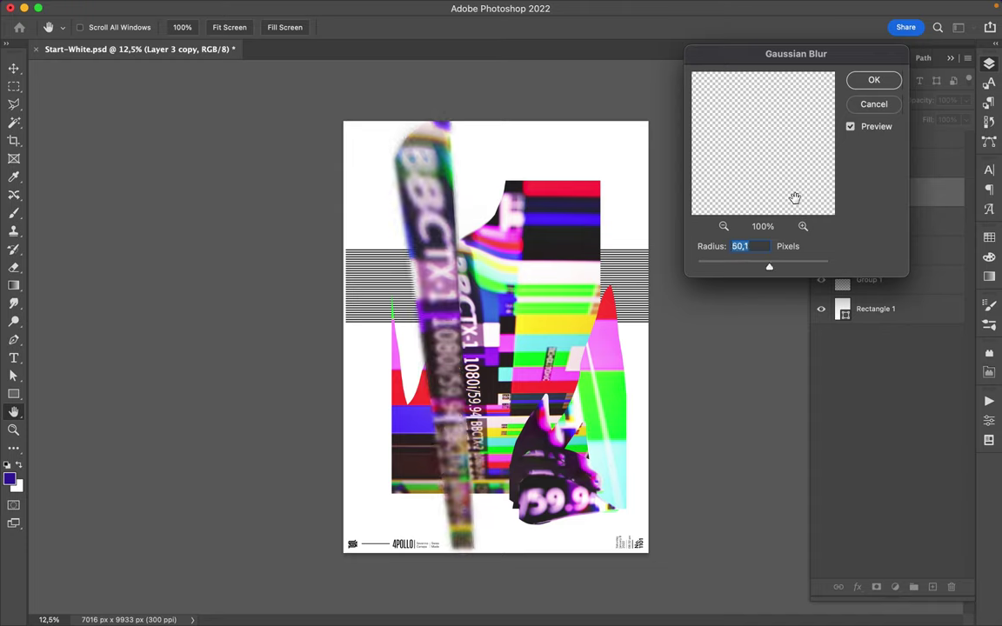
{"action": "key", "text": "Return"}
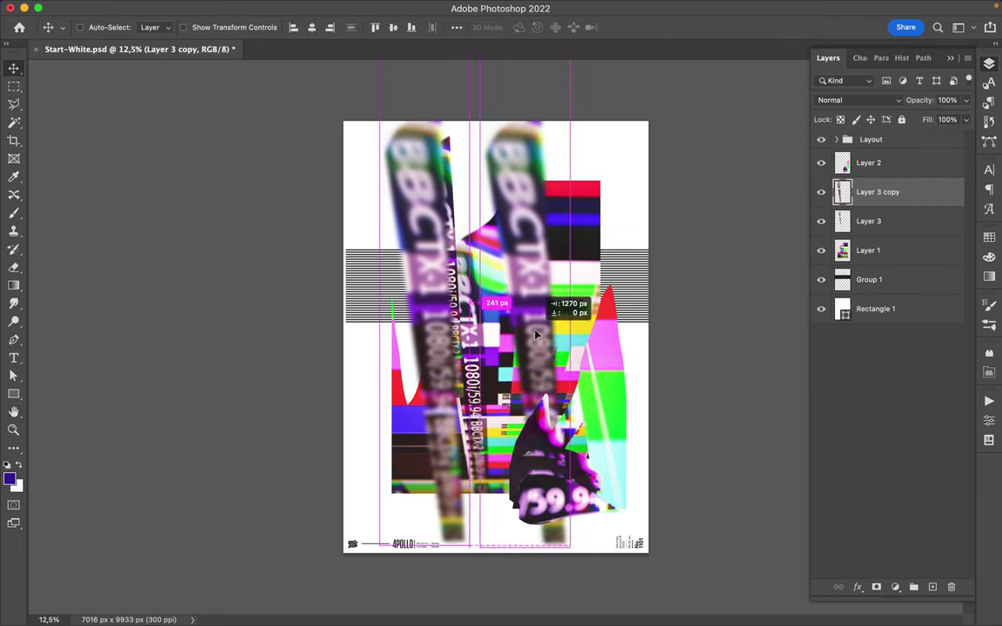
Duplicate the blurred strip, shrink it to quarter size, rotate 45° and place it upper right.
{"action": "left_click_drag", "start_coordinate": [440, 335], "coordinate": [536, 335]}
{"action": "key", "text": "super+t"}
{"action": "left_click_drag", "start_coordinate": [478, 122], "coordinate": [546, 238]}
{"action": "left_click_drag", "start_coordinate": [549, 188], "coordinate": [643, 213]}
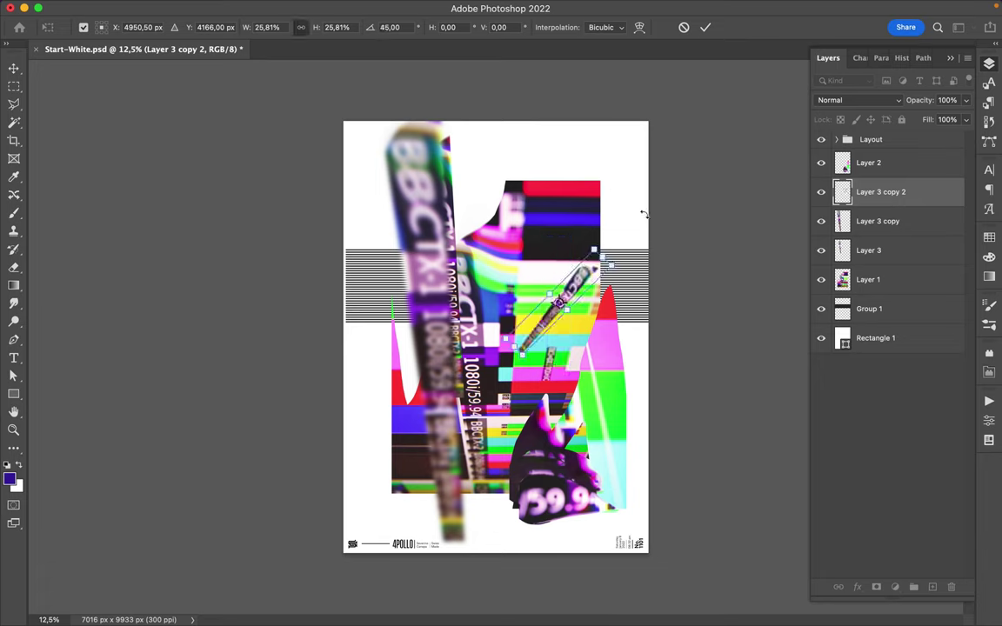
{"action": "key", "text": "Return"}
{"action": "left_click_drag", "start_coordinate": [574, 261], "coordinate": [614, 201]}
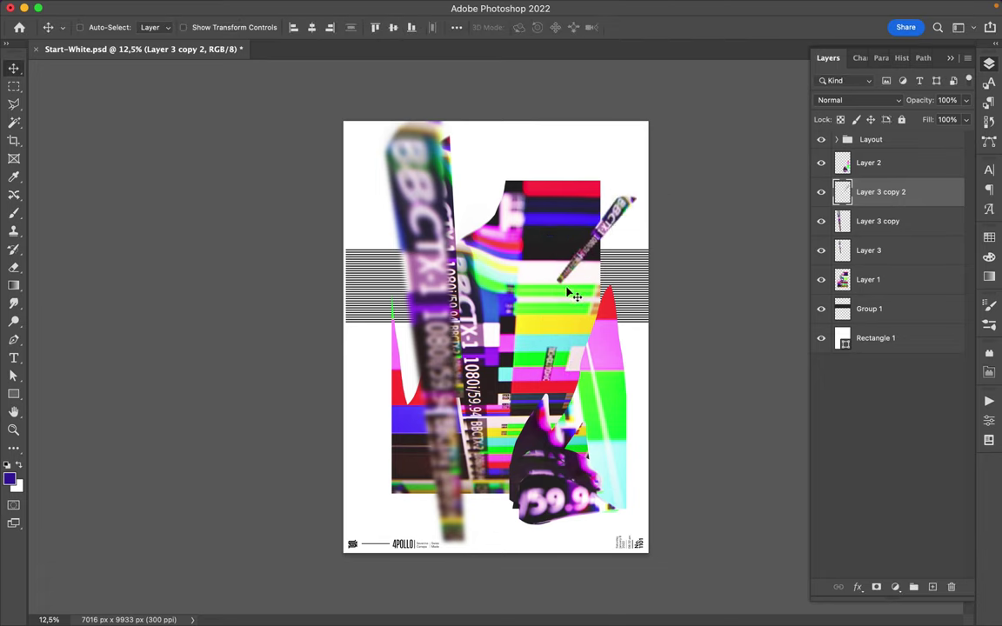
Copy a stripe patch onto Layer 4, stack it between Layer 3 and Layer 1, move it down-right.
{"action": "left_click", "coordinate": [374, 292], "text": "super"}
{"action": "key", "text": "m"}
{"action": "left_click_drag", "start_coordinate": [374, 282], "coordinate": [404, 361]}
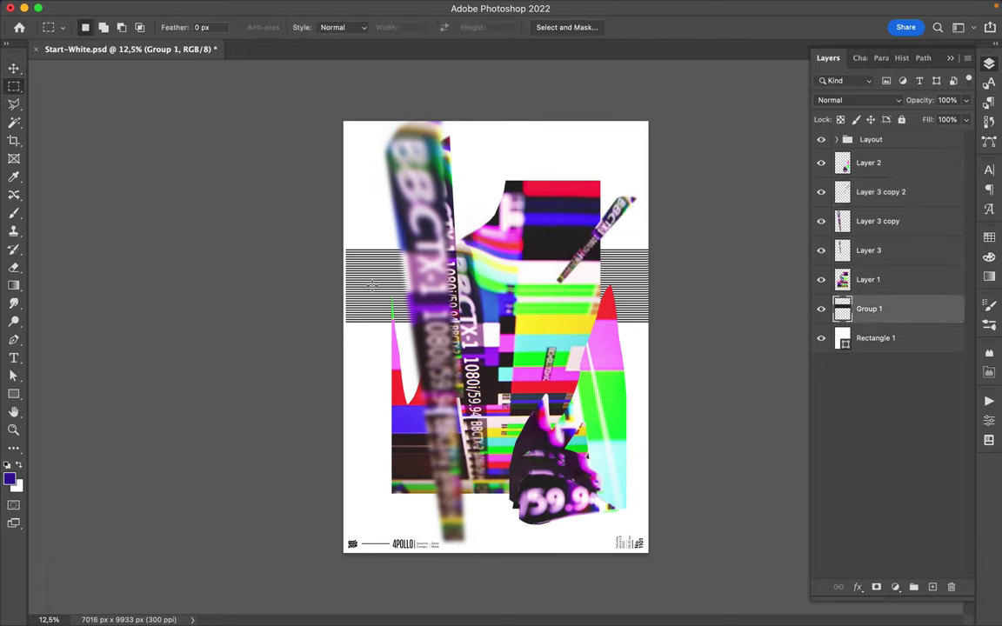
{"action": "key", "text": "super+j"}
{"action": "key", "text": "v"}
{"action": "left_click_drag", "start_coordinate": [868, 309], "coordinate": [857, 265]}
{"action": "left_click_drag", "start_coordinate": [408, 287], "coordinate": [526, 416]}
Reselect the stripe group and choose an item from the menu bar.
{"action": "left_click", "coordinate": [374, 279], "text": "super"}
{"action": "left_click", "coordinate": [676, 7]}
{"action": "left_click", "coordinate": [707, 42]}
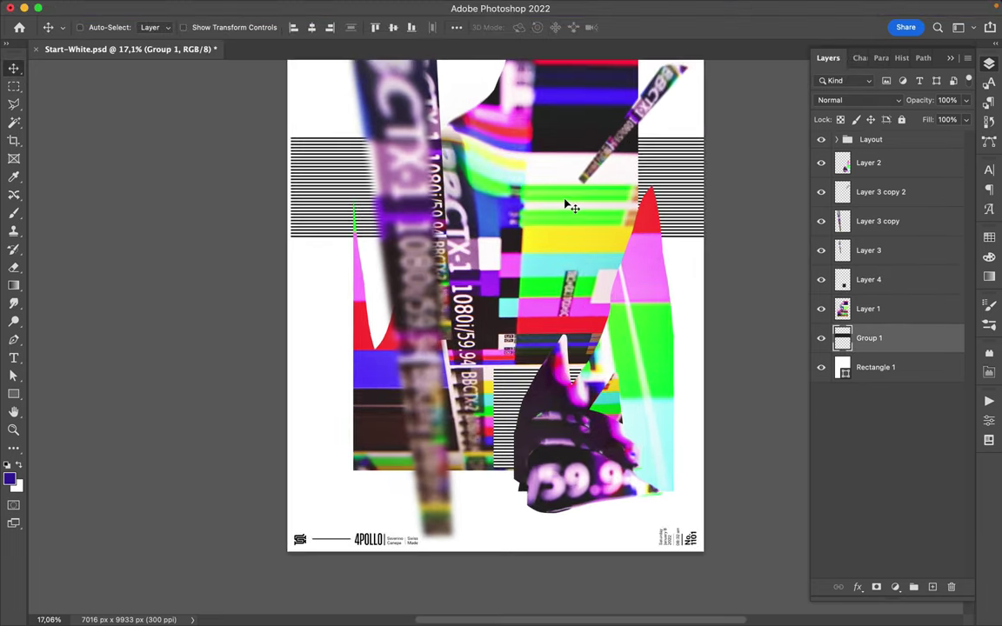
{"action": "scroll", "coordinate": [481, 253], "scroll_direction": "down", "scroll_amount": 2}
{"action": "scroll", "coordinate": [482, 254], "scroll_direction": "down", "scroll_amount": 2}
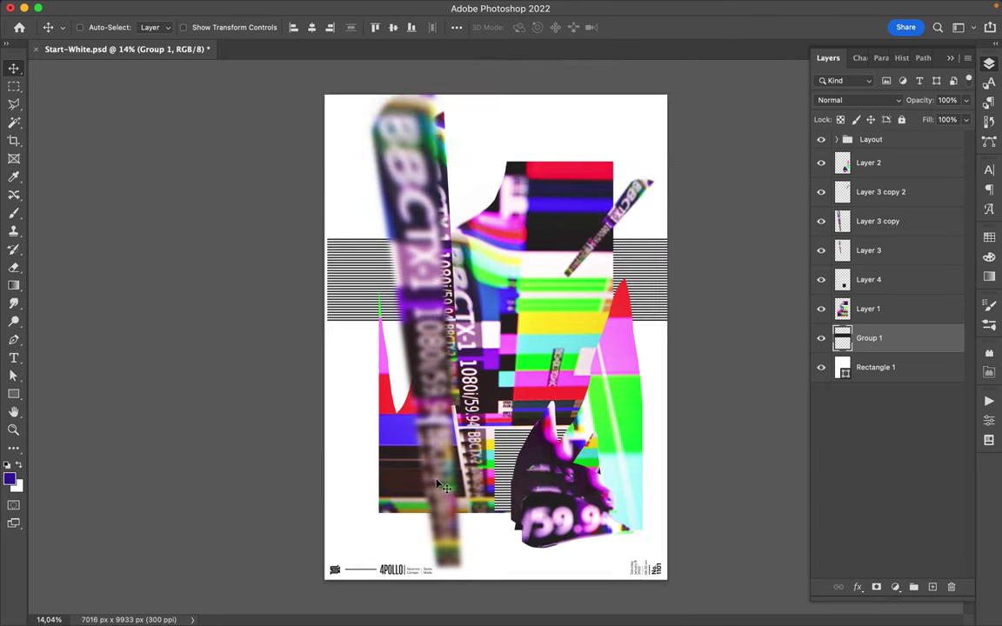
Fill the background rectangle with near-black.
{"action": "key", "text": "i"}
{"action": "key", "text": "a"}
{"action": "left_click", "coordinate": [939, 370]}
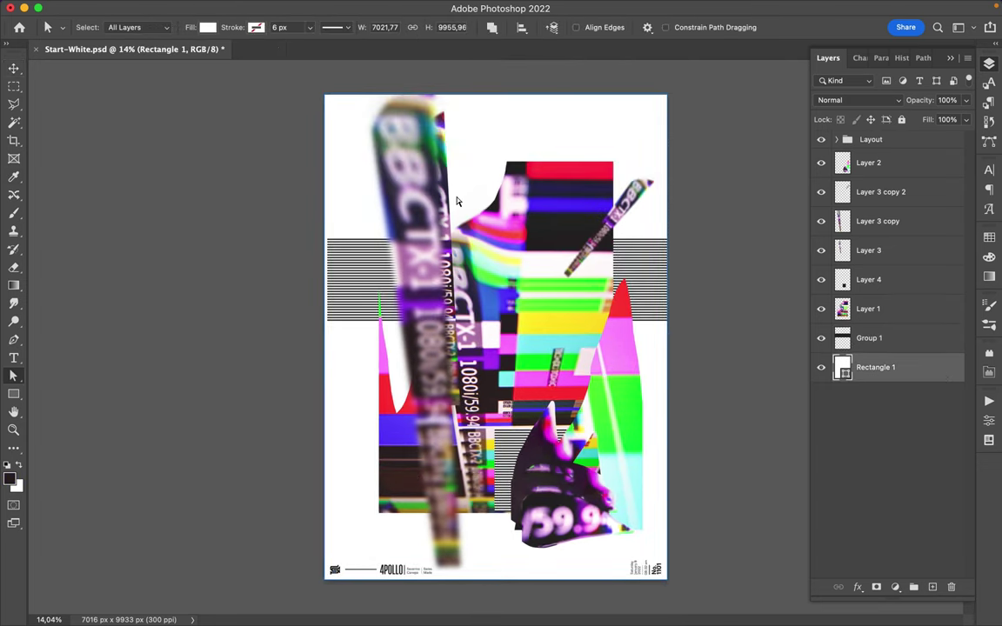
{"action": "left_click", "coordinate": [213, 8]}
{"action": "key", "text": "Escape"}
{"action": "left_click", "coordinate": [206, 27]}
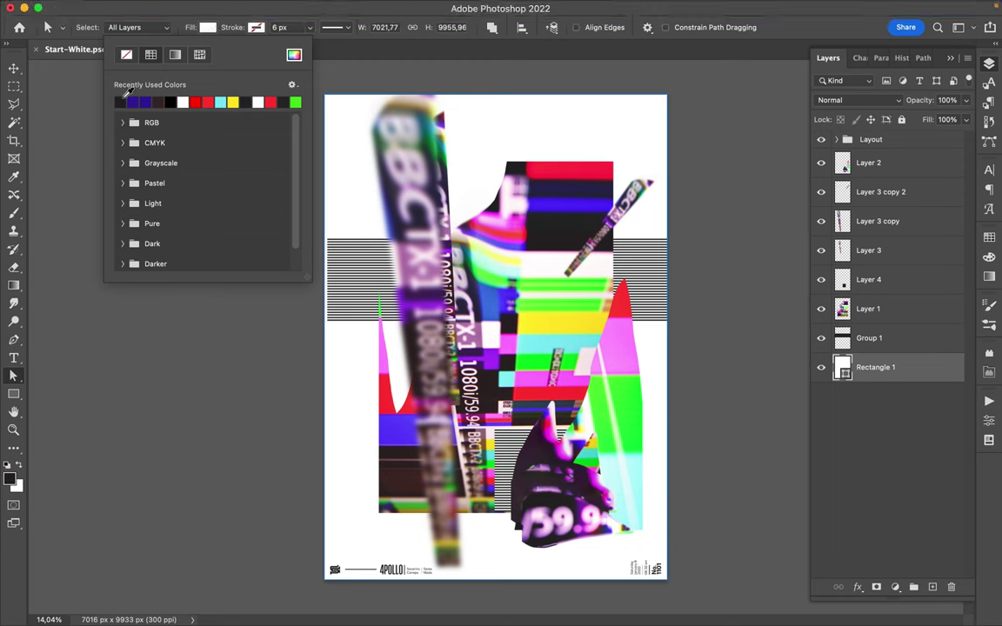
{"action": "left_click", "coordinate": [120, 96]}
{"action": "key", "text": "Escape"}
{"action": "key", "text": "v"}
{"action": "key", "text": "ctrl+t"}
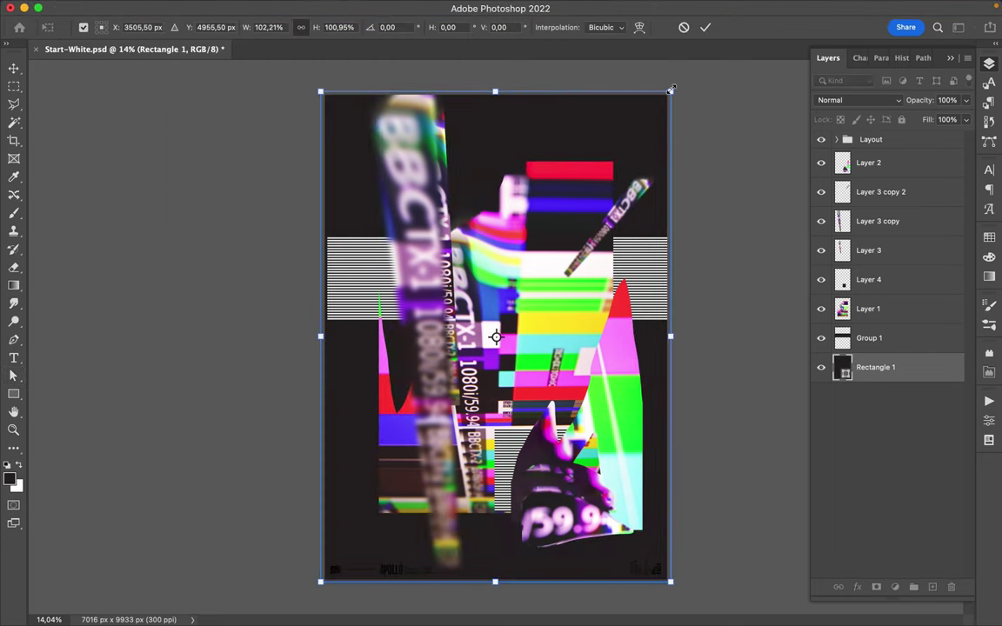
{"action": "key", "text": "Escape"}
Set the footer text colour to white in the Character panel.
{"action": "left_click", "coordinate": [836, 139]}
{"action": "left_click", "coordinate": [867, 162]}
{"action": "left_click_drag", "start_coordinate": [868, 162], "coordinate": [870, 121]}
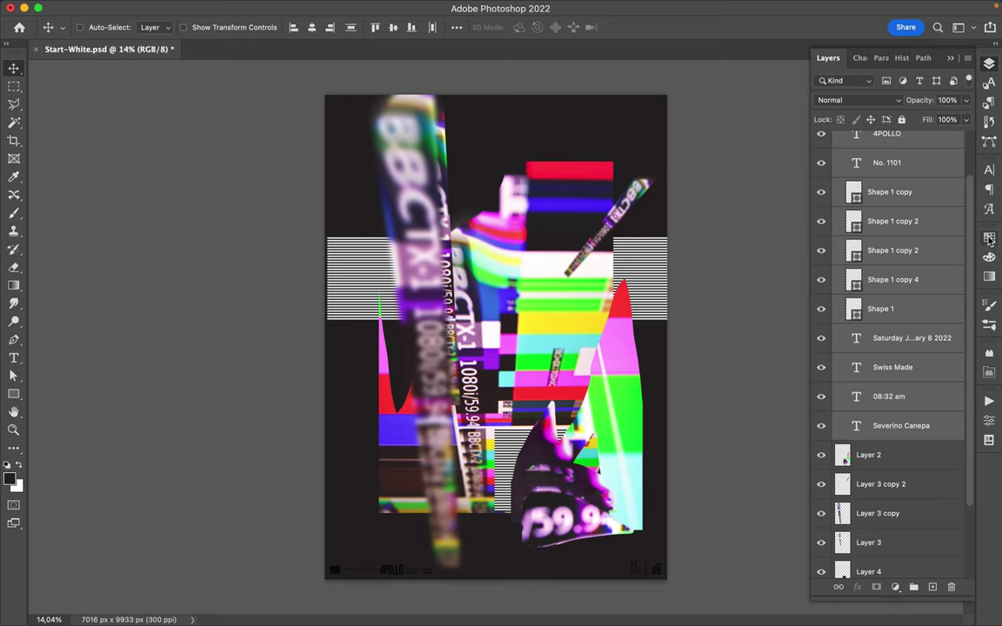
{"action": "left_click", "coordinate": [989, 170]}
{"action": "left_click", "coordinate": [952, 251]}
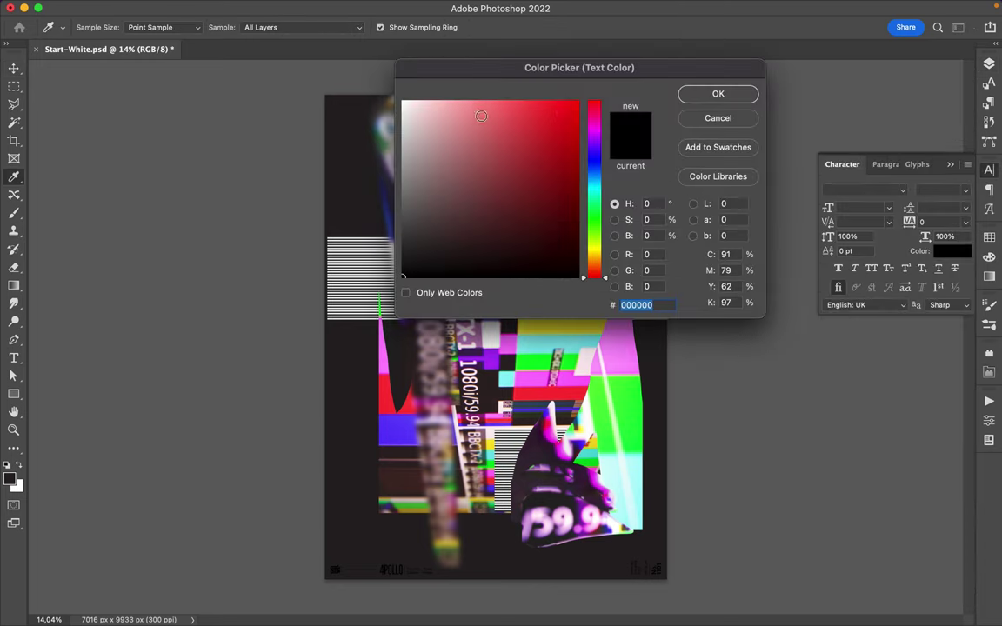
{"action": "left_click", "coordinate": [718, 93]}
{"action": "left_click", "coordinate": [989, 64]}
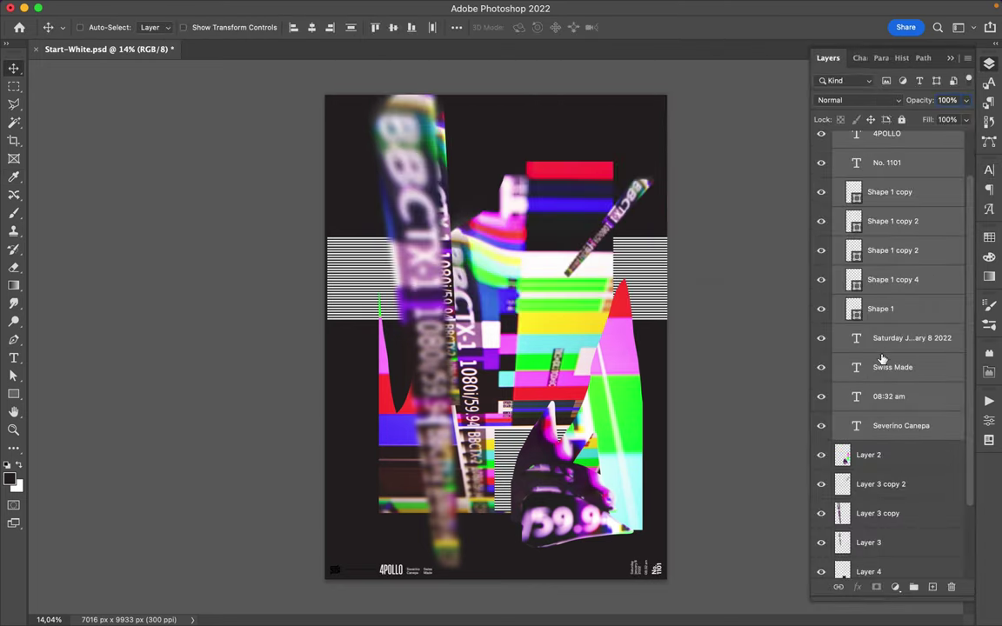
Make white the foreground colour and give the footer line shapes a white stroke.
{"action": "scroll", "coordinate": [879, 368], "scroll_direction": "down", "scroll_amount": 3}
{"action": "scroll", "coordinate": [879, 368], "scroll_direction": "up", "scroll_amount": 3}
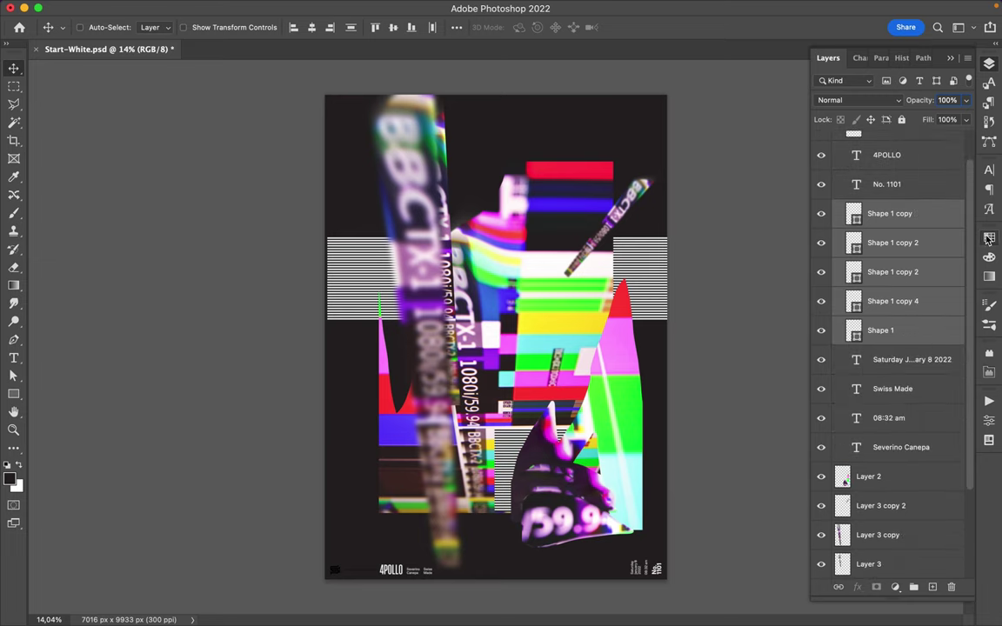
{"action": "left_click", "coordinate": [989, 236]}
{"action": "left_click", "coordinate": [824, 274]}
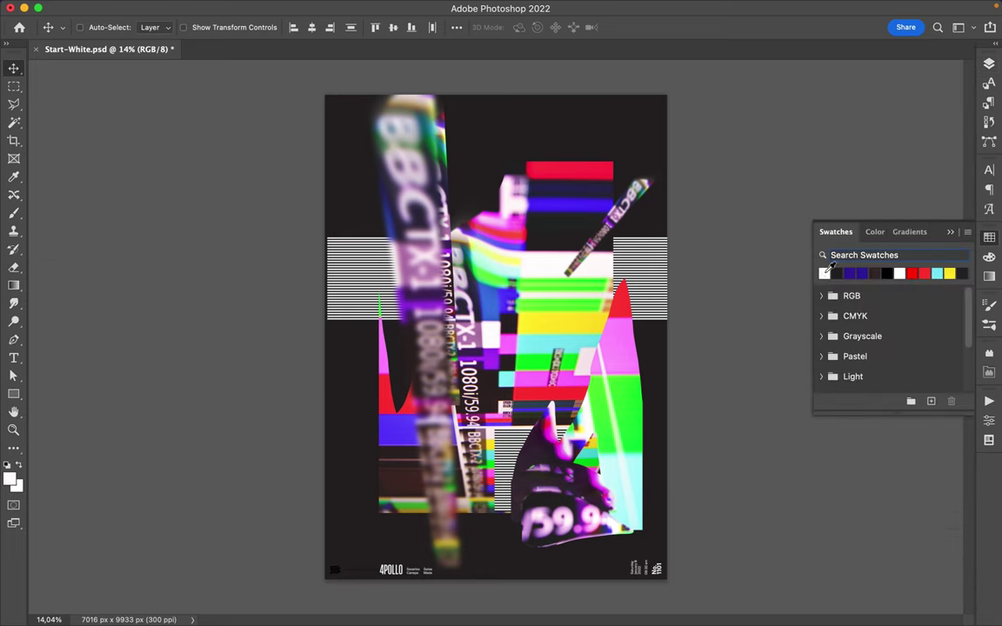
{"action": "key", "text": "a"}
{"action": "left_click", "coordinate": [256, 27]}
{"action": "left_click", "coordinate": [207, 26]}
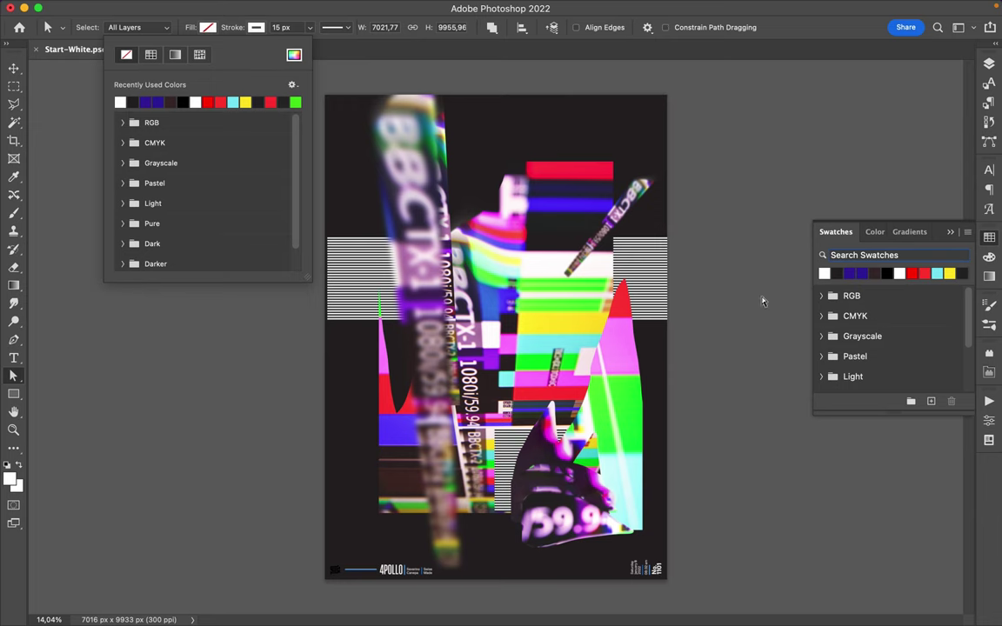
{"action": "key", "text": "v"}
{"action": "key", "text": "F7"}
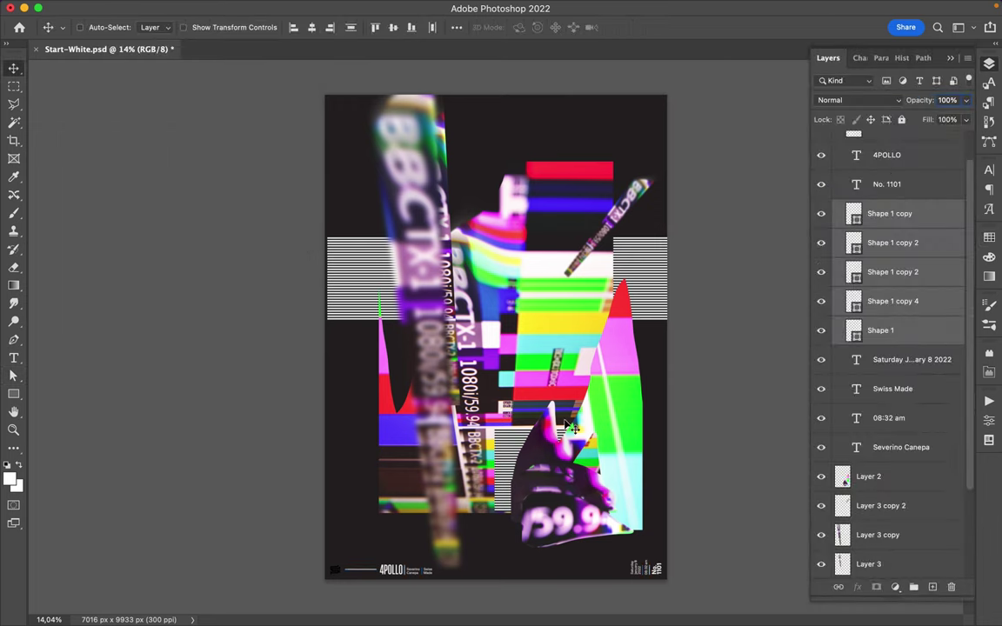
{"action": "scroll", "coordinate": [943, 174], "scroll_direction": "up", "scroll_amount": 2}
Draw a white rectangle over the bottom-left monogram and clip it to the Monogramme layer.
{"action": "left_click", "coordinate": [890, 163]}
{"action": "key", "text": "u"}
{"action": "left_click_drag", "start_coordinate": [326, 557], "coordinate": [345, 579]}
{"action": "key", "text": "a"}
{"action": "left_click", "coordinate": [207, 27]}
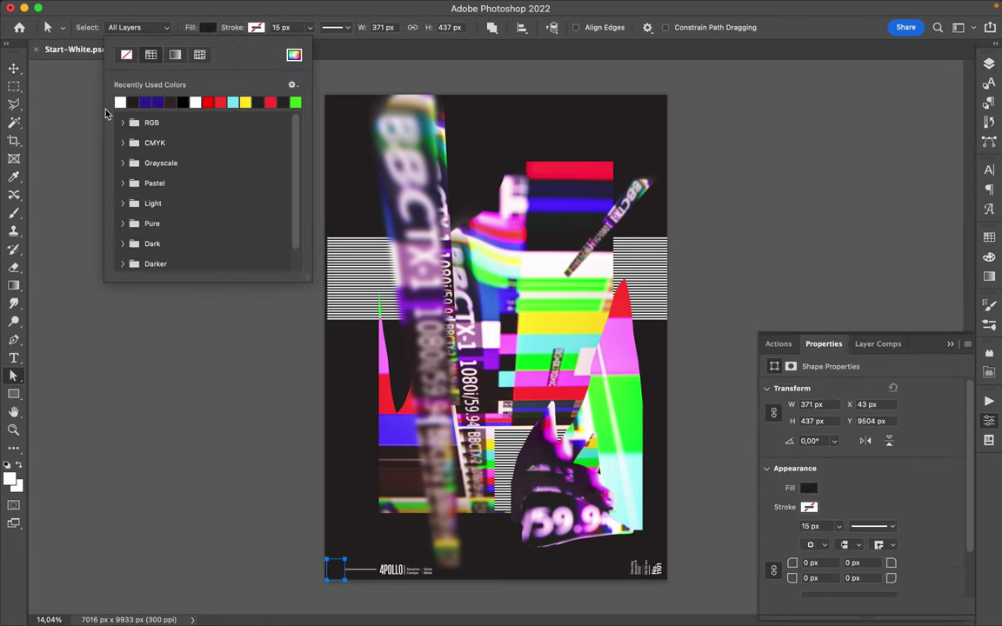
{"action": "left_click", "coordinate": [122, 101]}
{"action": "key", "text": "Escape"}
{"action": "left_click", "coordinate": [989, 64]}
{"action": "left_click", "coordinate": [836, 178], "text": "alt"}
{"action": "key", "text": "v"}
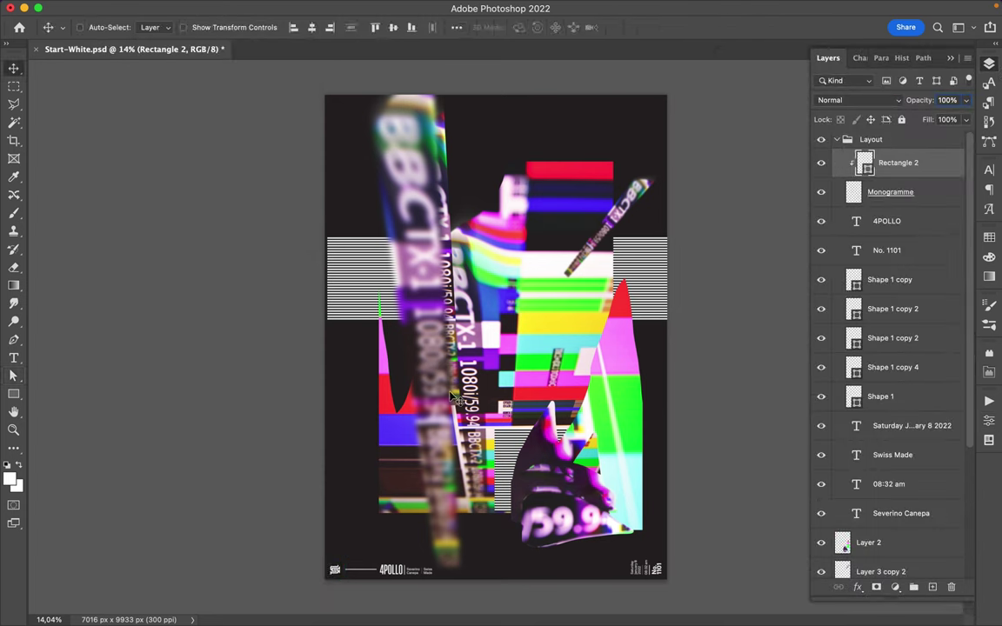
Duplicate Layer 1 and give the copy a Gaussian Blur of about 147 px.
{"action": "left_click", "coordinate": [577, 317], "text": "super"}
{"action": "scroll", "coordinate": [888, 510], "scroll_direction": "down", "scroll_amount": 2}
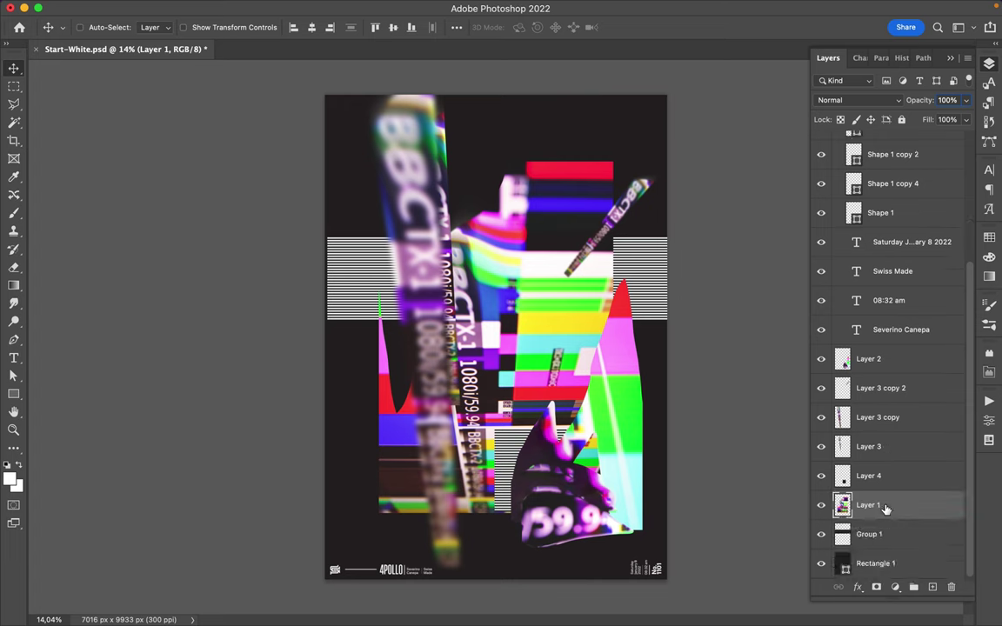
{"action": "left_click_drag", "start_coordinate": [888, 510], "coordinate": [889, 522]}
{"action": "left_click", "coordinate": [323, 8]}
{"action": "mouse_move", "coordinate": [327, 188]}
{"action": "left_click", "coordinate": [581, 241]}
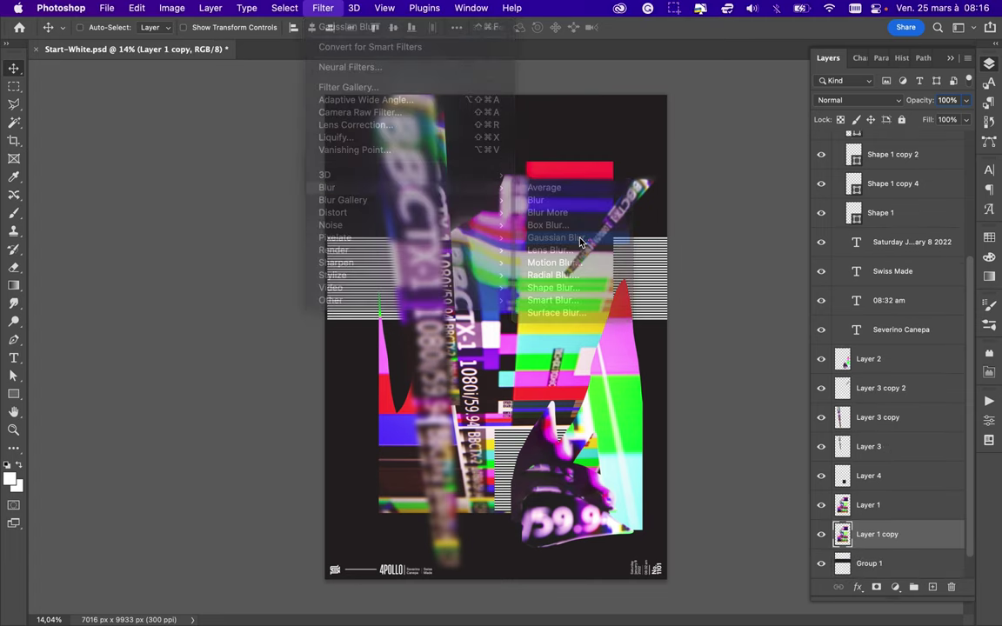
{"action": "left_click_drag", "start_coordinate": [792, 274], "coordinate": [799, 269]}
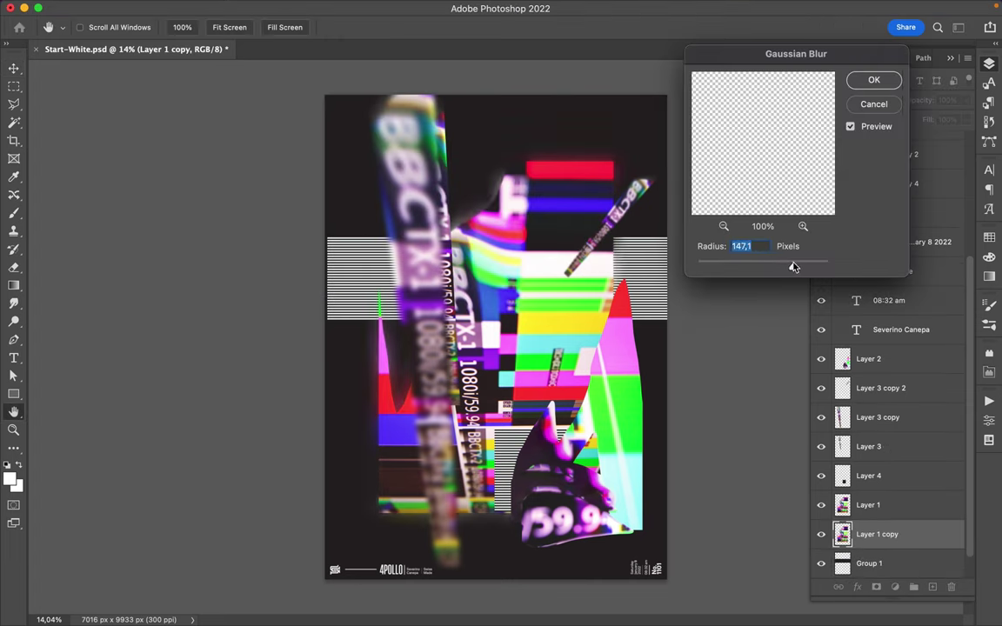
{"action": "left_click", "coordinate": [873, 80]}
Warp the blurred copy into a bend, then shift the stripe band right and duplicate it.
{"action": "key", "text": "super+t"}
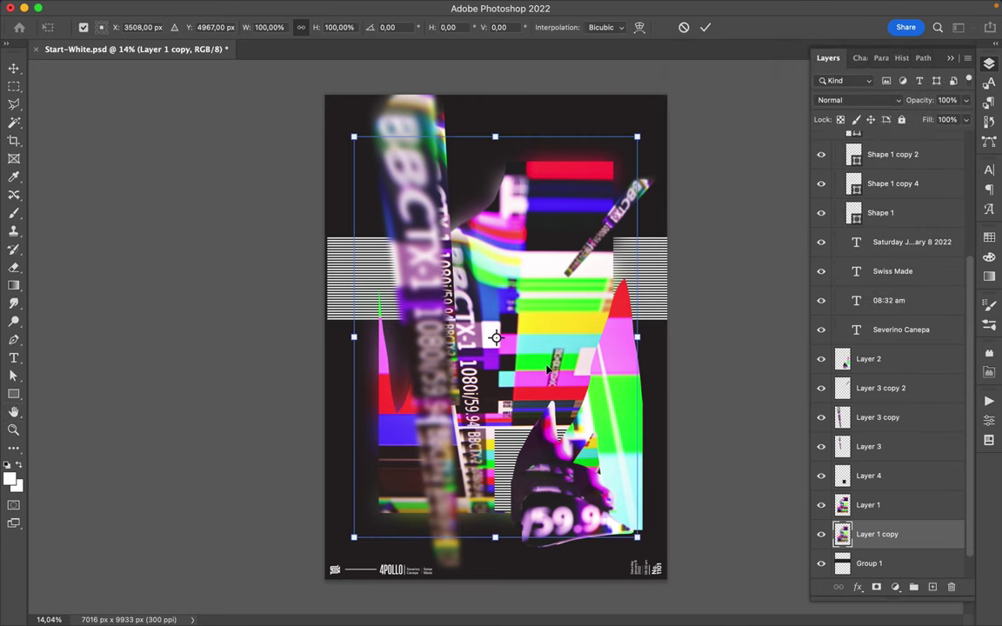
{"action": "right_click", "coordinate": [554, 262]}
{"action": "left_click", "coordinate": [573, 384]}
{"action": "left_click_drag", "start_coordinate": [523, 336], "coordinate": [569, 400]}
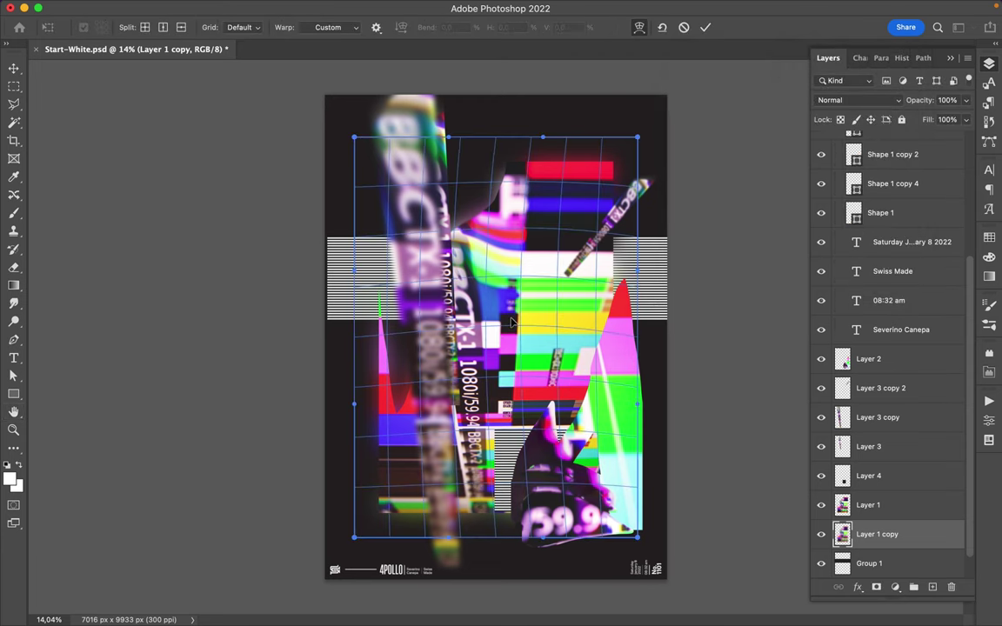
{"action": "left_click_drag", "start_coordinate": [638, 537], "coordinate": [644, 559]}
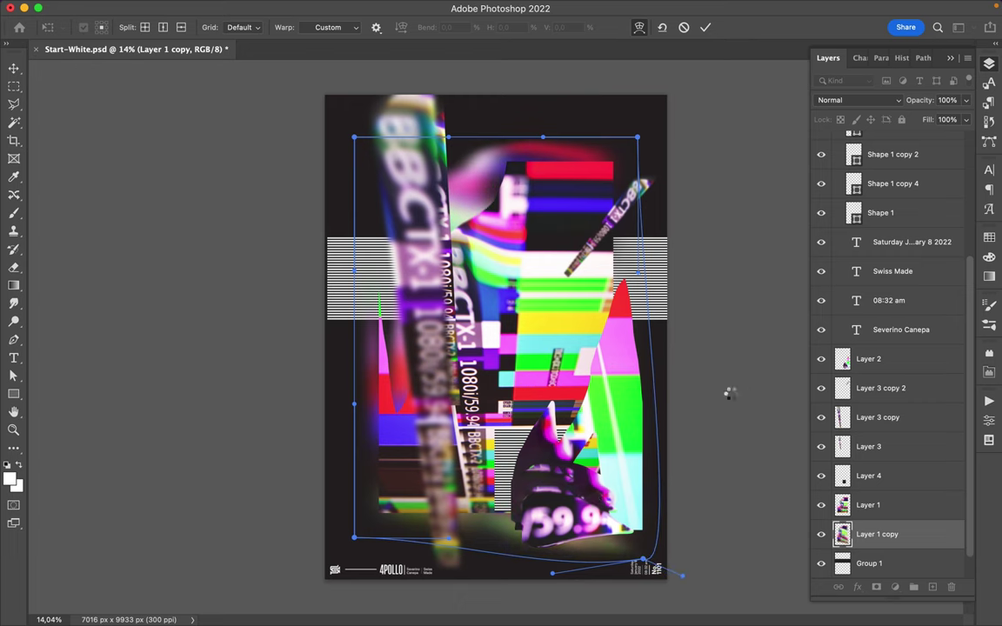
{"action": "key", "text": "Return"}
{"action": "mouse_move", "coordinate": [357, 279]}
{"action": "left_mouse_down"}
{"action": "mouse_move", "coordinate": [382, 280]}
{"action": "mouse_move", "coordinate": [372, 347]}
{"action": "left_mouse_up"}
{"action": "key", "text": "ctrl+t"}
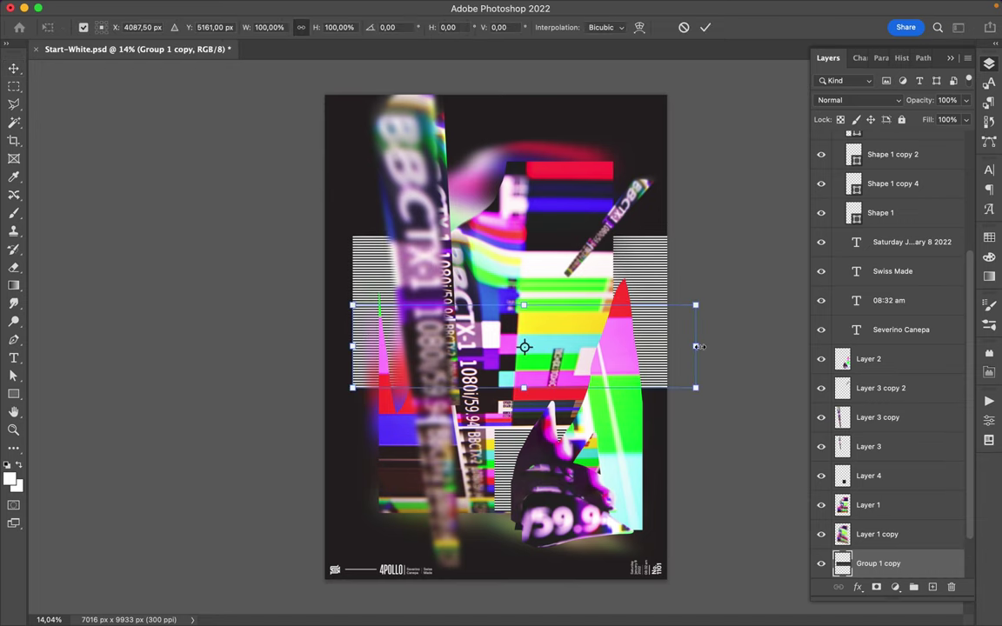
Rotate the Group 1 copy stripes to vertical and raise them above Layer 2.
{"action": "key", "text": "Return"}
{"action": "key", "text": "ctrl+t"}
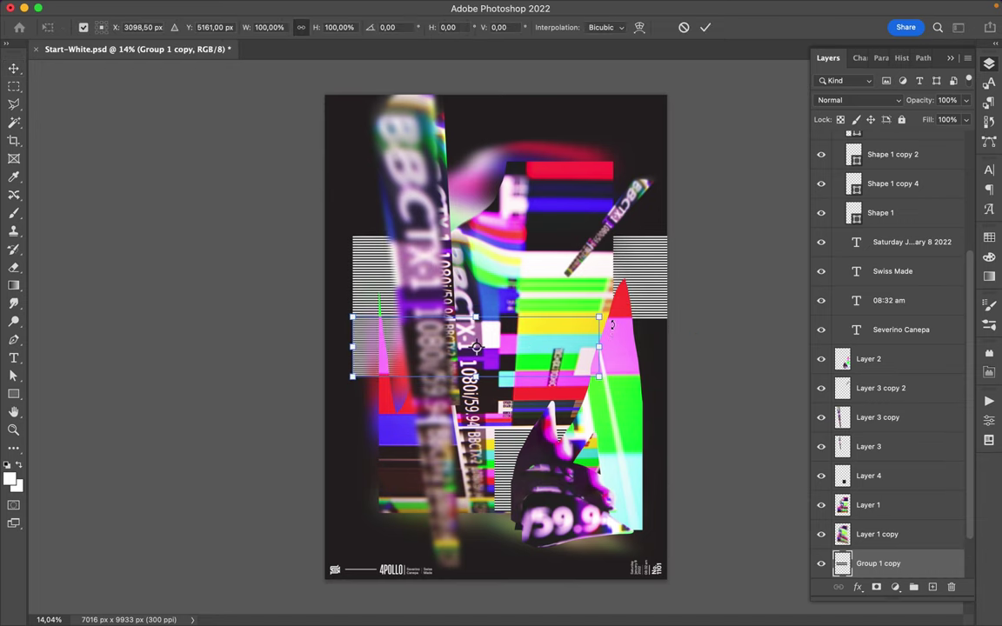
{"action": "left_click_drag", "start_coordinate": [641, 290], "coordinate": [433, 226]}
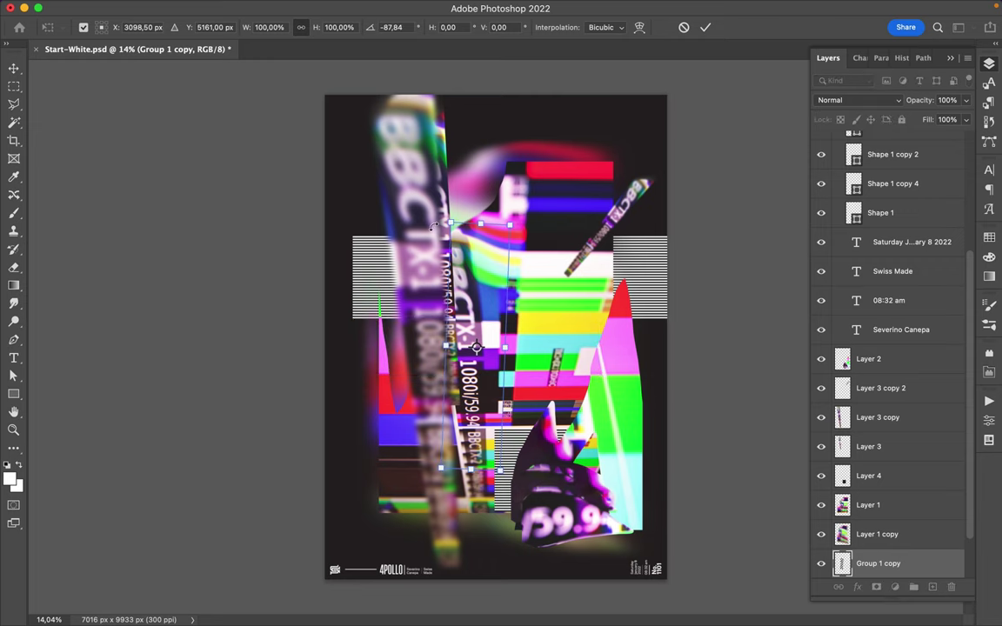
{"action": "key", "text": "Return"}
{"action": "mouse_move", "coordinate": [878, 388]}
{"action": "left_mouse_down"}
{"action": "mouse_move", "coordinate": [853, 372]}
{"action": "mouse_move", "coordinate": [853, 348]}
{"action": "left_mouse_up"}
Copy a circle of the vertical stripes to a new layer, shift it right, then reselect the stripe layer.
{"action": "key", "text": "m"}
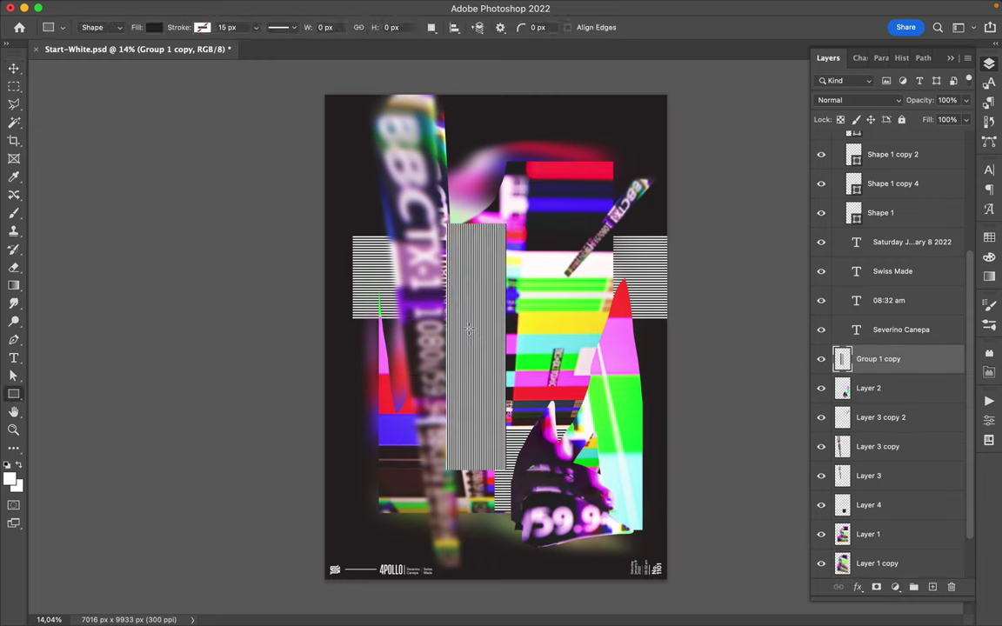
{"action": "left_click_drag", "start_coordinate": [461, 287], "coordinate": [509, 335]}
{"action": "key", "text": "ctrl+j"}
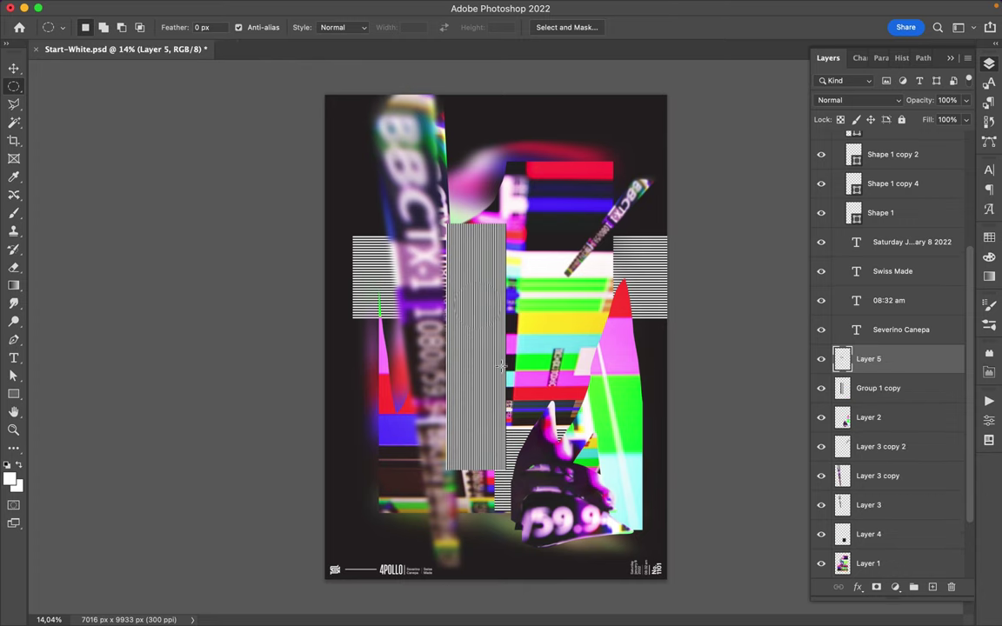
{"action": "key", "text": "v"}
{"action": "left_click_drag", "start_coordinate": [479, 300], "coordinate": [574, 311]}
{"action": "left_click", "coordinate": [481, 299], "text": "ctrl"}
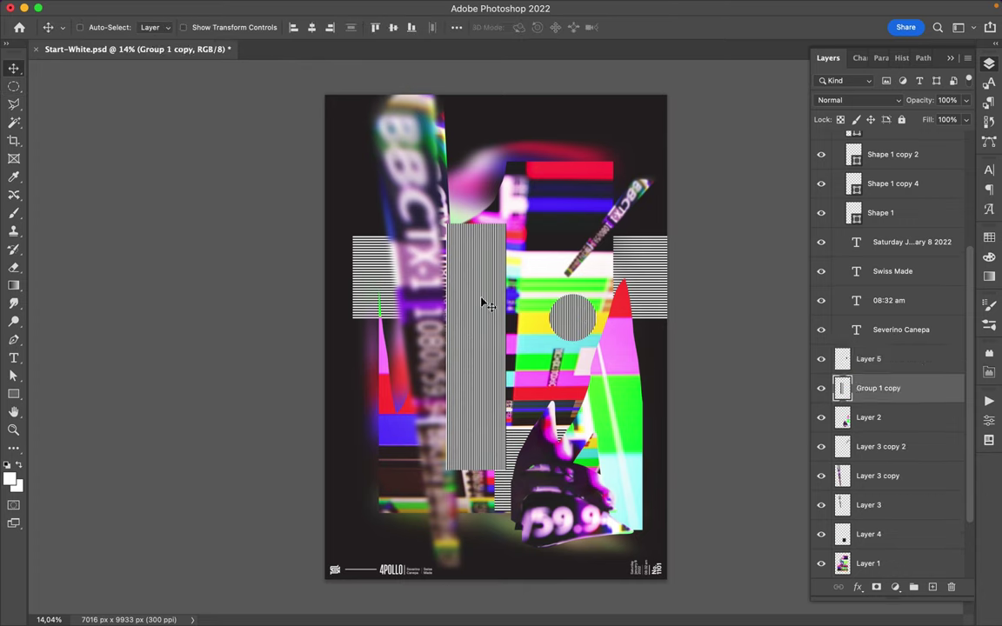
{"action": "left_click", "coordinate": [322, 8]}
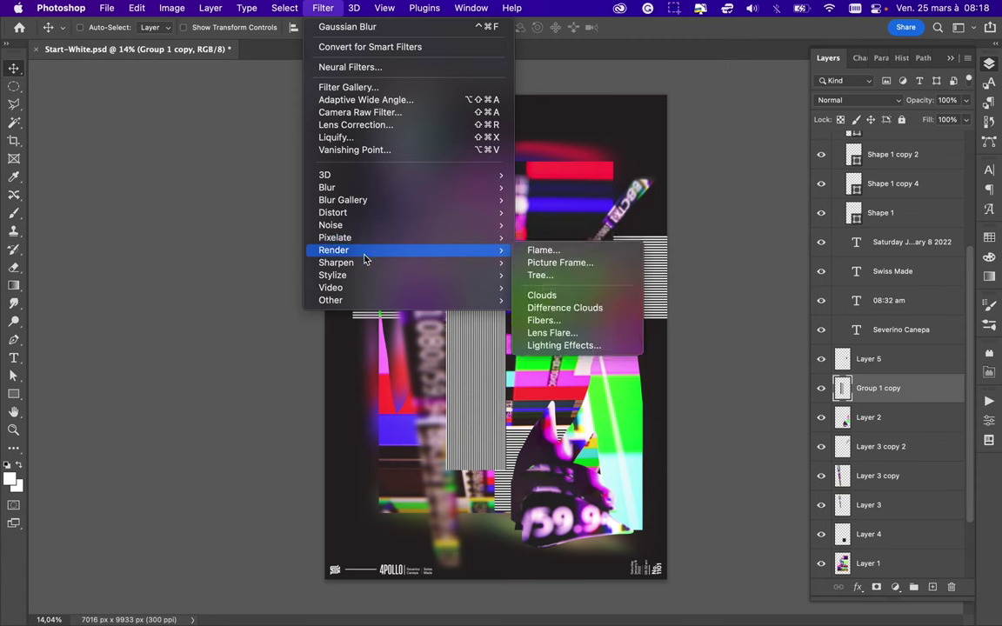
In Liquify, Forward-Warp the stripes into a gentle wave and bloat their middle at size 1318.
{"action": "left_click", "coordinate": [365, 140]}
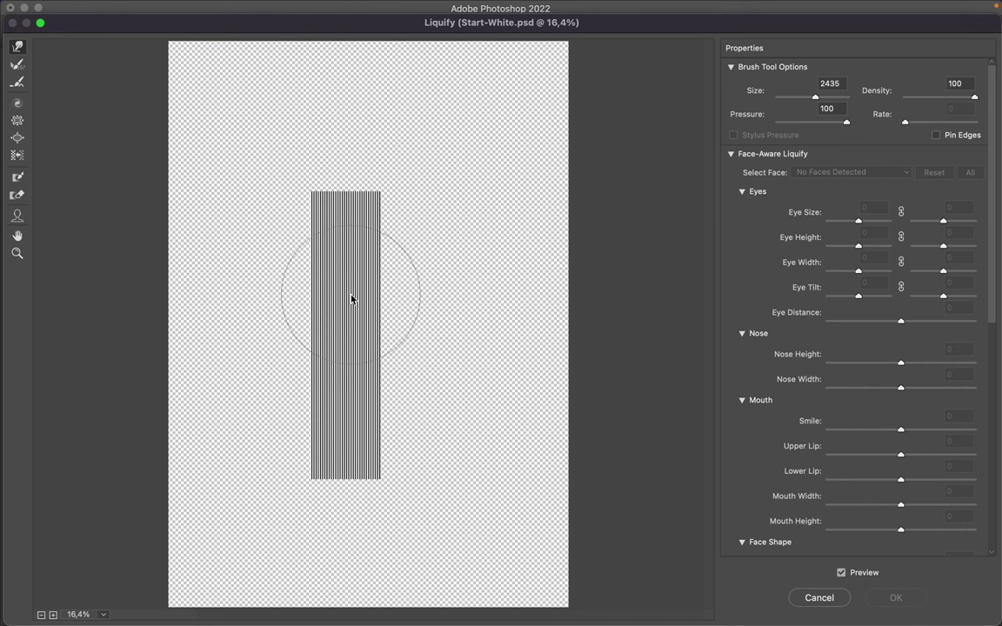
{"action": "left_click_drag", "start_coordinate": [349, 296], "coordinate": [346, 393]}
{"action": "left_click", "coordinate": [17, 138]}
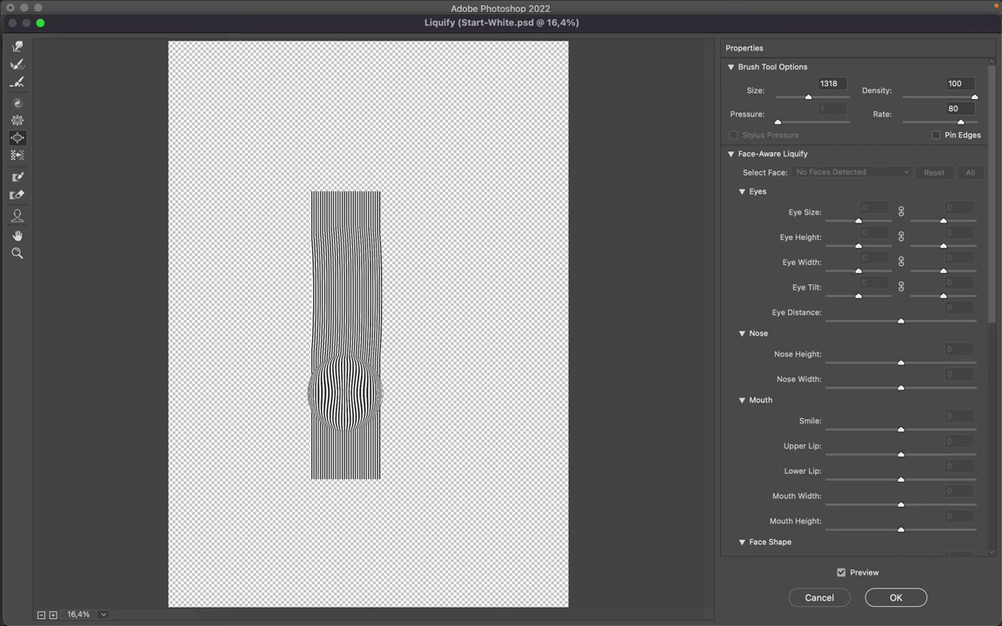
{"action": "mouse_move", "coordinate": [328, 294]}
{"action": "left_mouse_down"}
{"action": "mouse_move", "coordinate": [370, 322]}
{"action": "mouse_move", "coordinate": [363, 352]}
{"action": "left_mouse_up"}
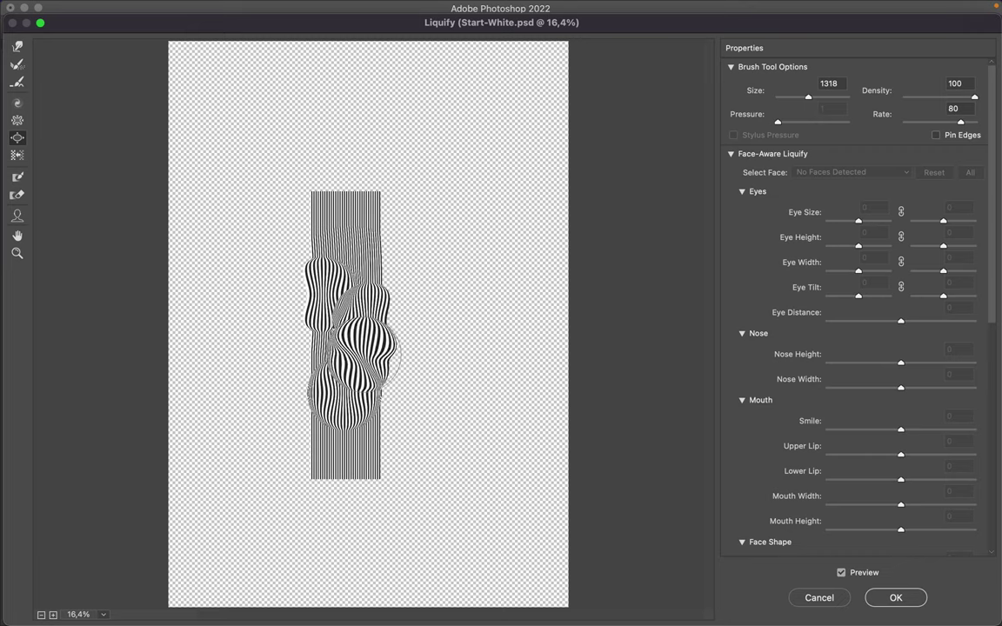
{"action": "left_click_drag", "start_coordinate": [363, 352], "coordinate": [364, 350]}
Bloat the lower-left, lower-right and top-left stripes, apply Liquify, and nudge the band up.
{"action": "left_click_drag", "start_coordinate": [319, 461], "coordinate": [318, 462]}
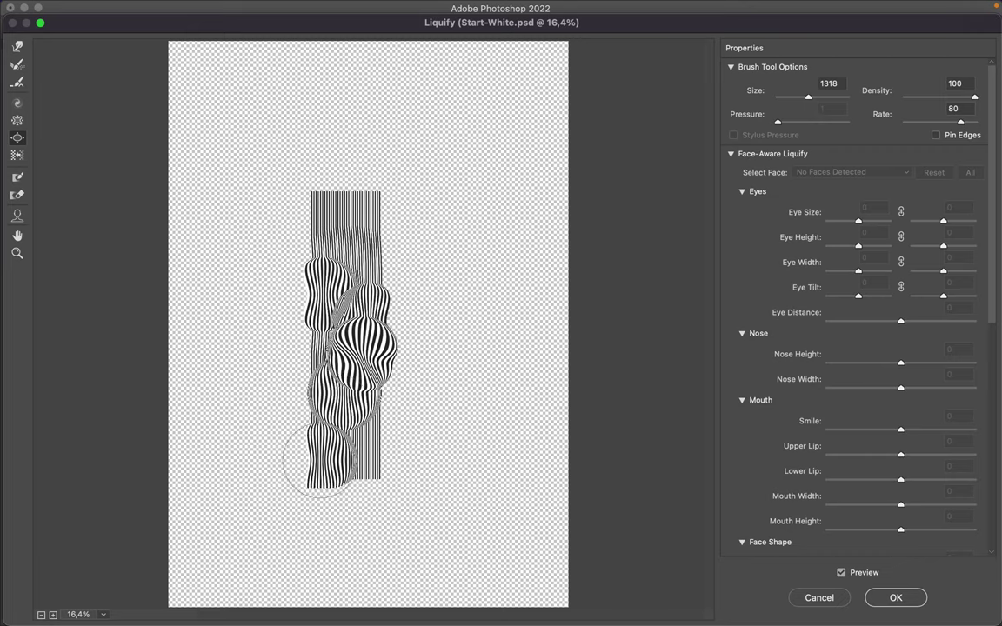
{"action": "left_click_drag", "start_coordinate": [318, 462], "coordinate": [318, 462]}
{"action": "left_click_drag", "start_coordinate": [383, 430], "coordinate": [376, 442]}
{"action": "left_click_drag", "start_coordinate": [321, 205], "coordinate": [371, 231]}
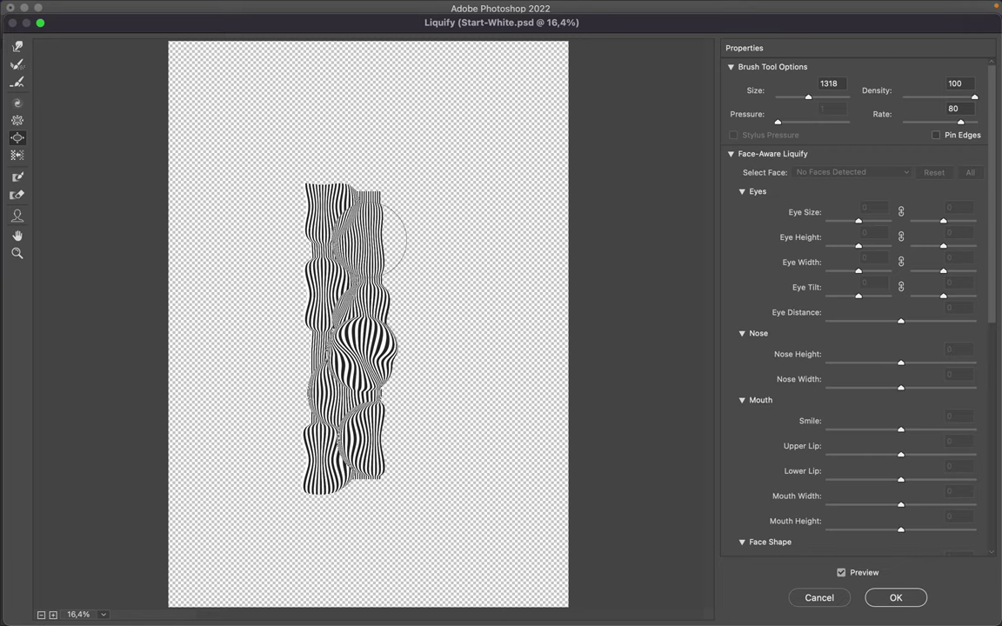
{"action": "left_click_drag", "start_coordinate": [368, 231], "coordinate": [507, 249]}
{"action": "key", "text": "Return"}
{"action": "left_click_drag", "start_coordinate": [448, 299], "coordinate": [448, 290]}
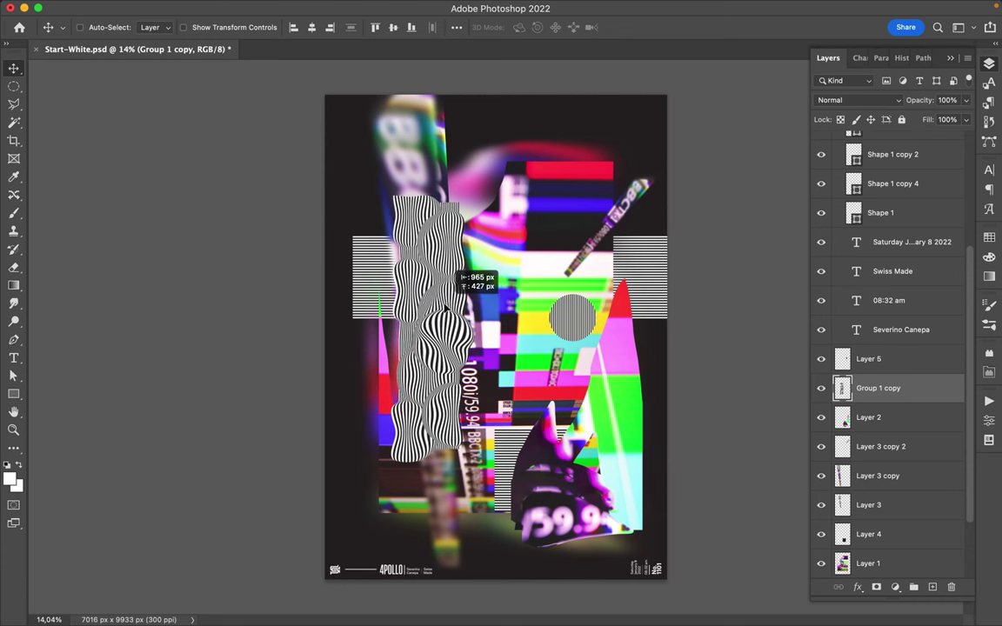
Duplicate the wavy stripes, hide the original, and Gaussian-blur the copy at 5.6 px.
{"action": "key", "text": "ctrl+j"}
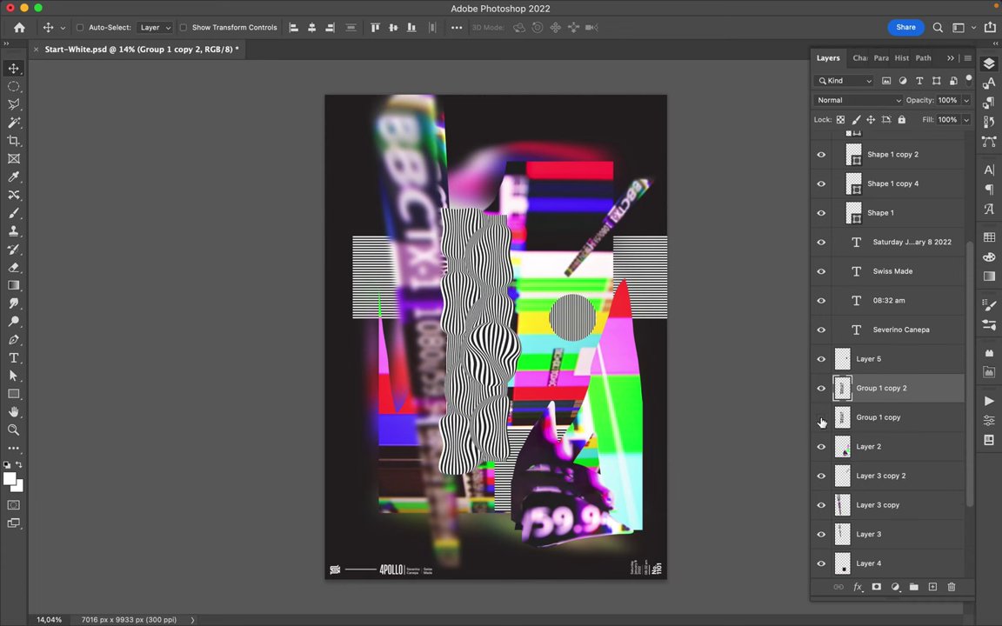
{"action": "left_click", "coordinate": [821, 417]}
{"action": "left_click", "coordinate": [323, 8]}
{"action": "mouse_move", "coordinate": [327, 187]}
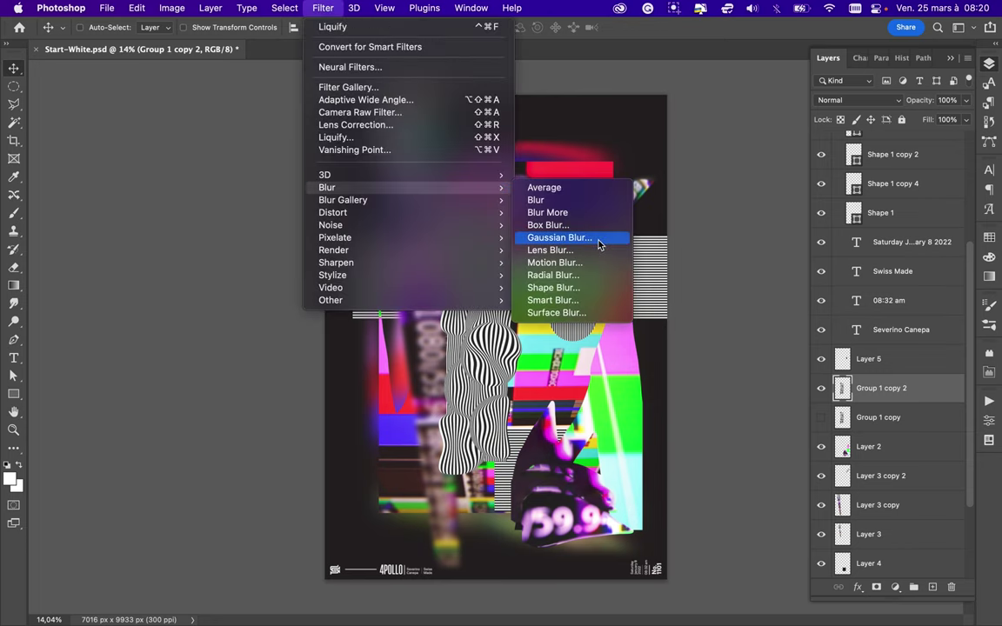
{"action": "left_click", "coordinate": [599, 237]}
{"action": "left_click_drag", "start_coordinate": [738, 266], "coordinate": [752, 275]}
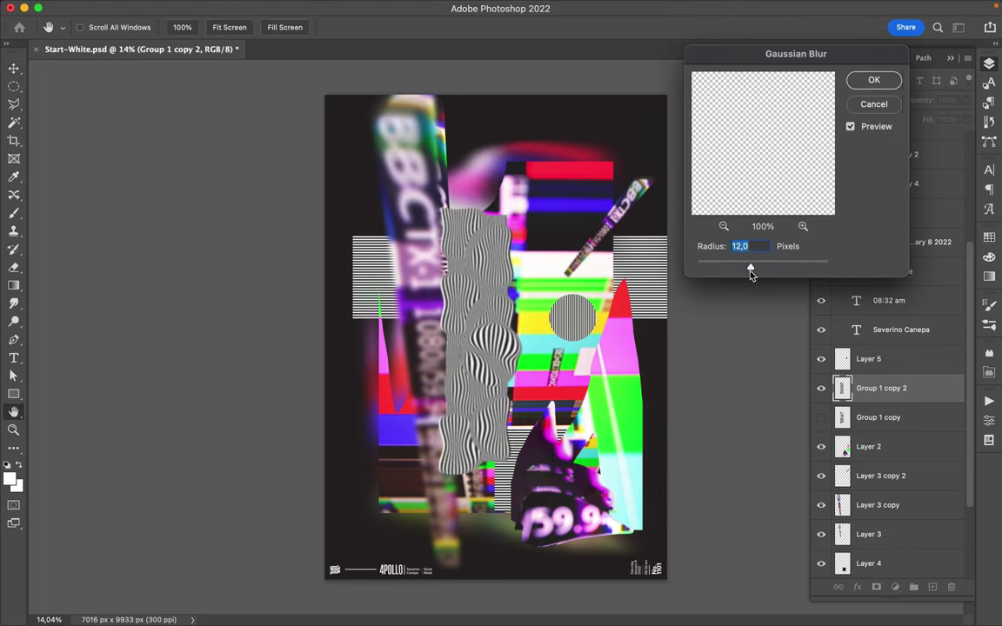
{"action": "left_click_drag", "start_coordinate": [738, 268], "coordinate": [753, 268]}
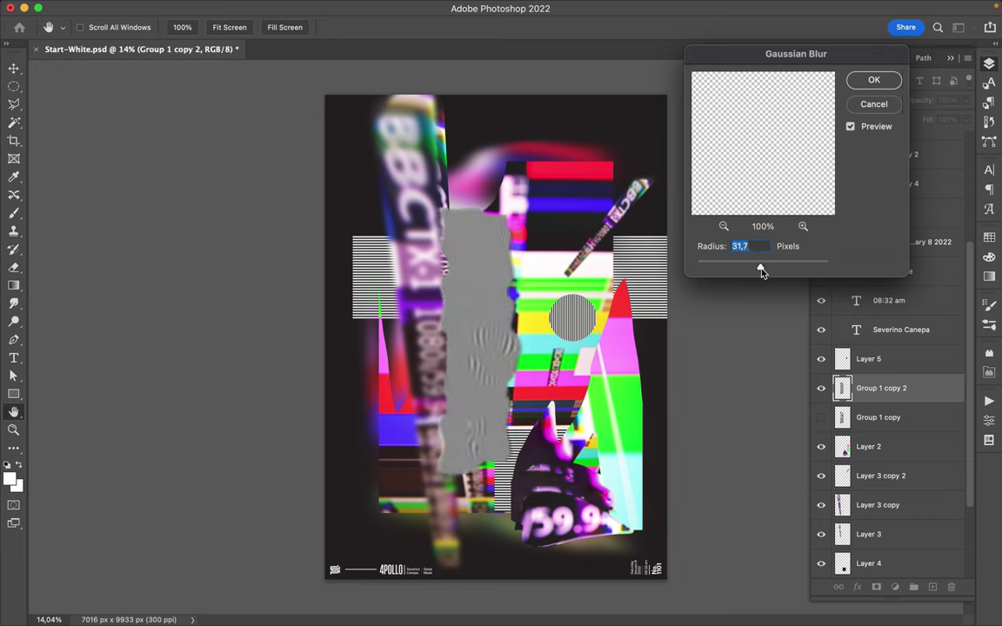
{"action": "left_click", "coordinate": [875, 80]}
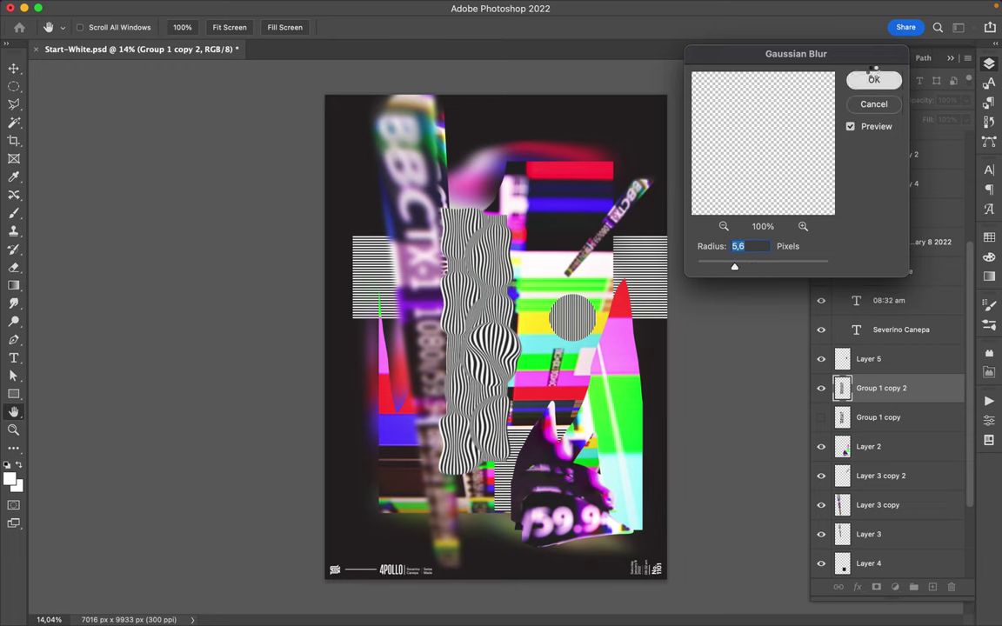
Move the blurred copy below Layer 3 copy, shift it lower left, and sample green.
{"action": "left_click_drag", "start_coordinate": [896, 389], "coordinate": [870, 513]}
{"action": "left_click_drag", "start_coordinate": [520, 370], "coordinate": [477, 348]}
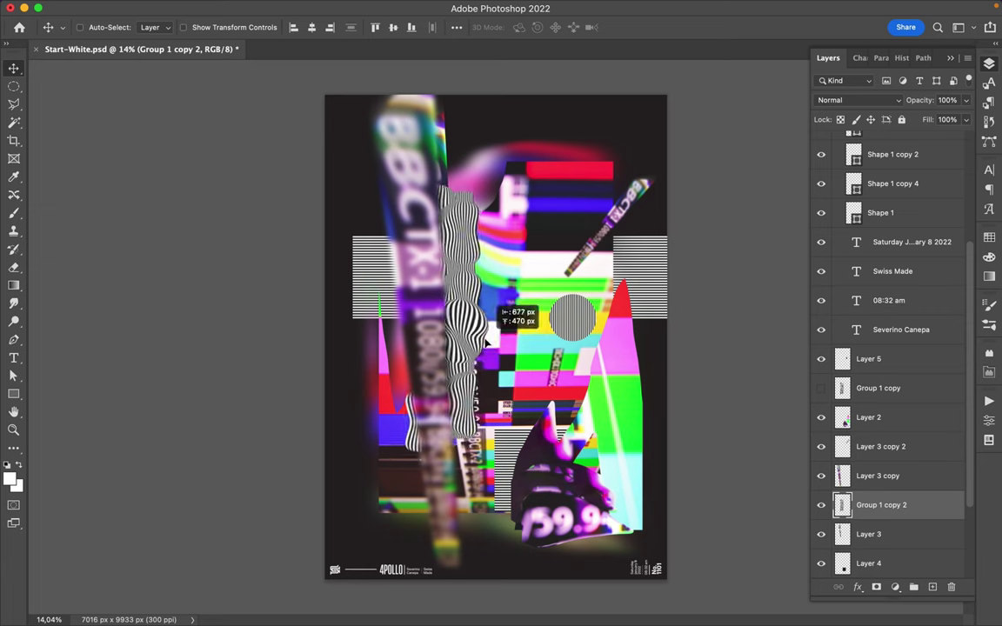
{"action": "left_click_drag", "start_coordinate": [477, 348], "coordinate": [478, 418]}
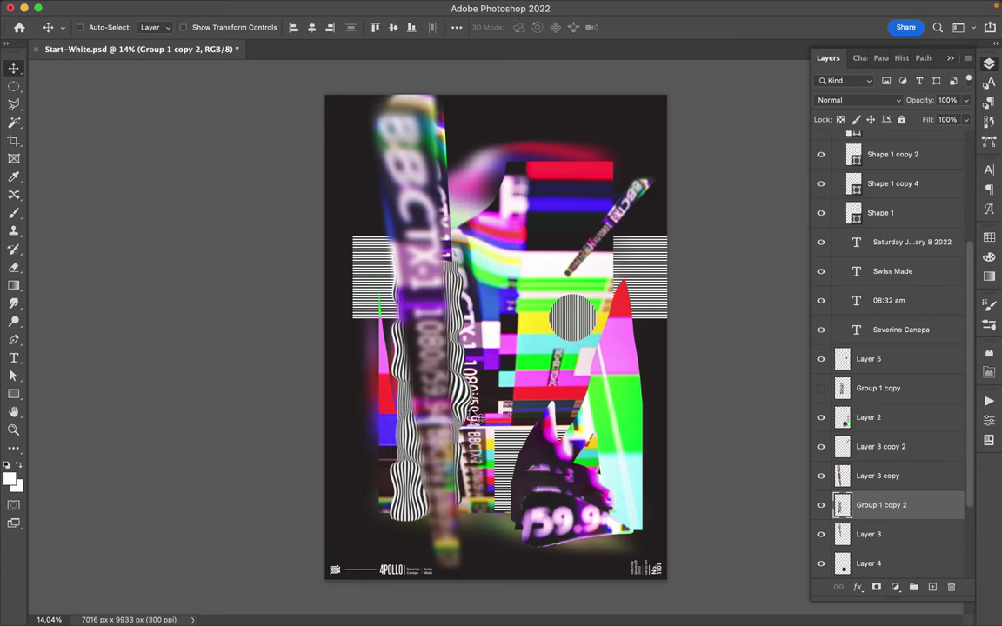
{"action": "key", "text": "i"}
{"action": "left_click", "coordinate": [537, 353]}
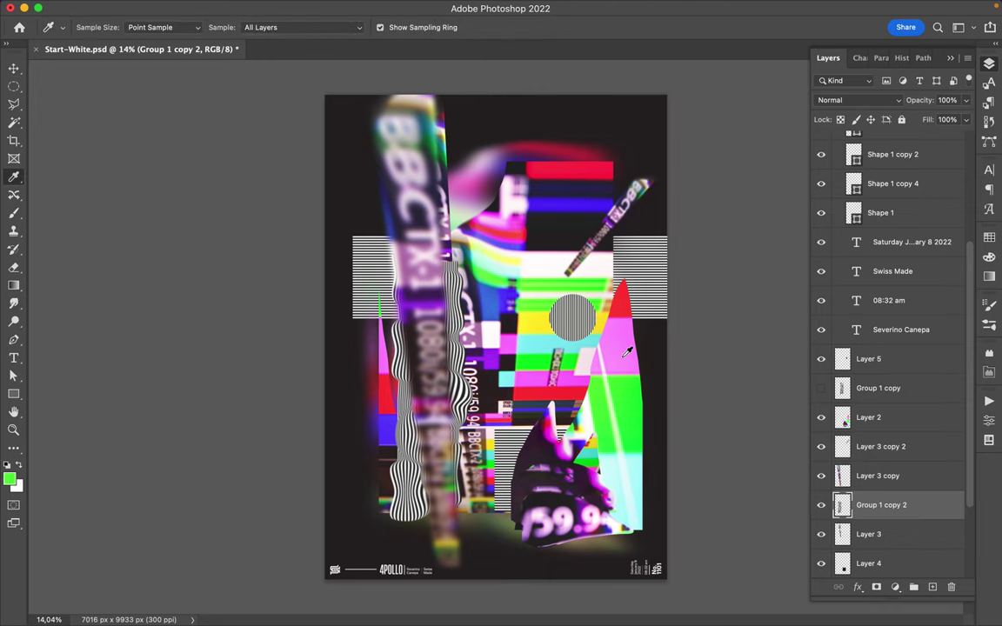
Draw a tall yellow rectangle below the grey circle and adjust its placement.
{"action": "key", "text": "u"}
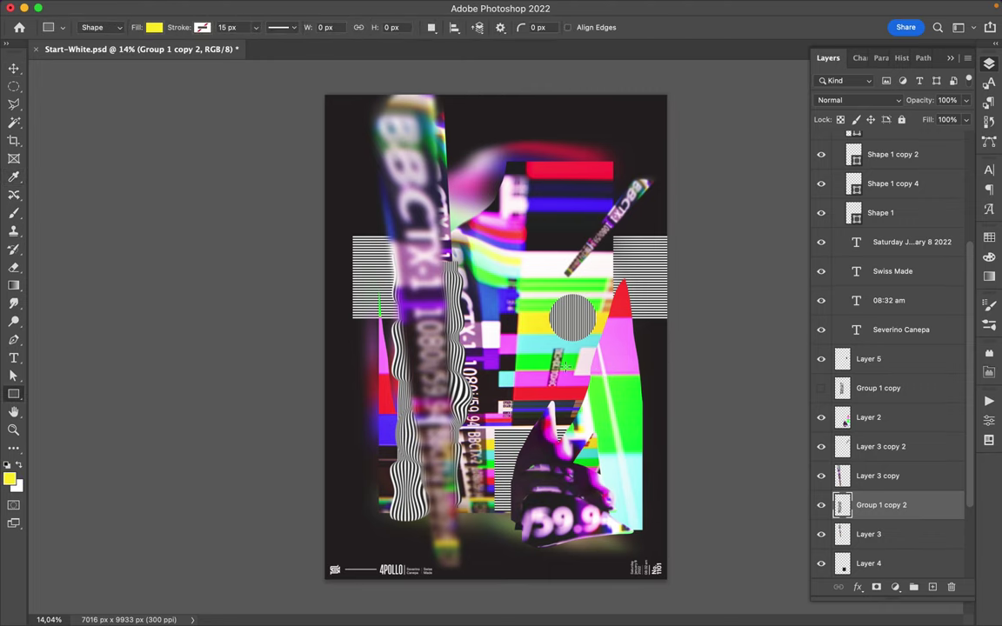
{"action": "left_click_drag", "start_coordinate": [511, 315], "coordinate": [535, 397]}
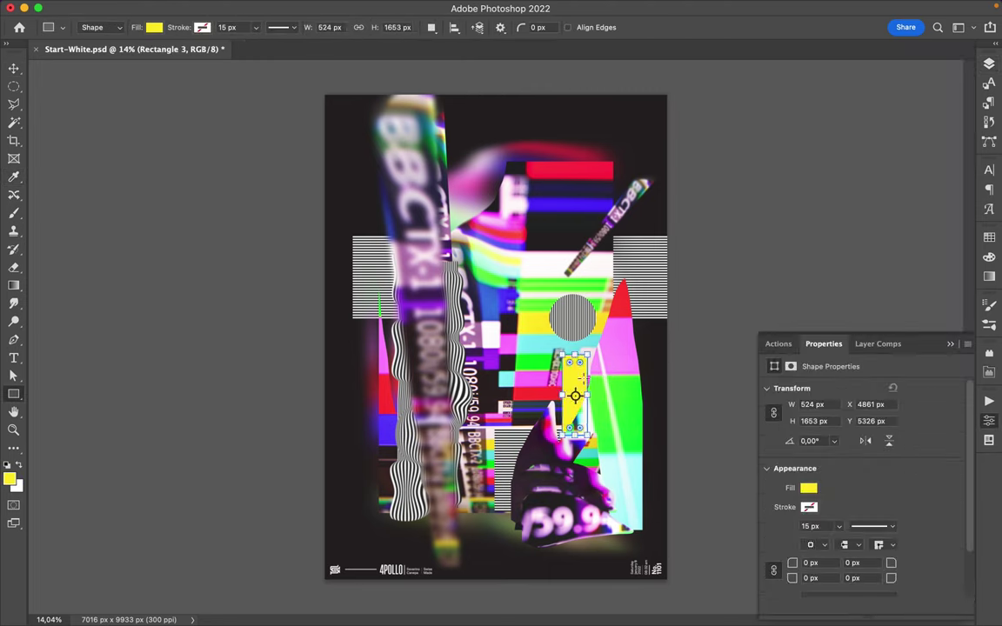
{"action": "key", "text": "v"}
{"action": "left_click_drag", "start_coordinate": [580, 320], "coordinate": [589, 349]}
Stack Rectangle 3 above Layer 5, release it and Layer 2 from clipping, and raise the bar.
{"action": "key", "text": "F7"}
{"action": "left_click_drag", "start_coordinate": [870, 455], "coordinate": [884, 348]}
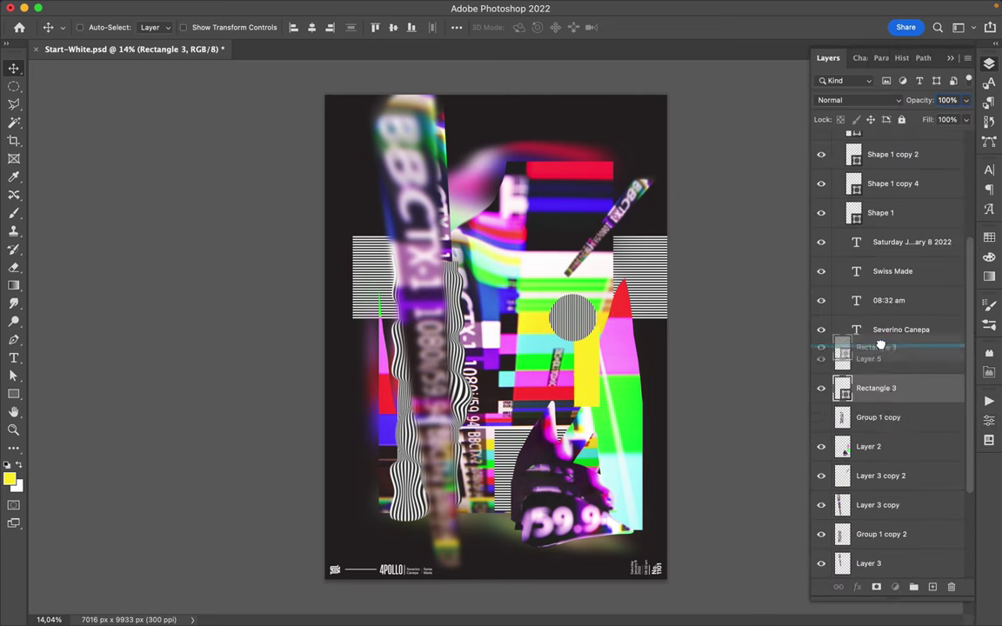
{"action": "left_click_drag", "start_coordinate": [870, 446], "coordinate": [874, 352]}
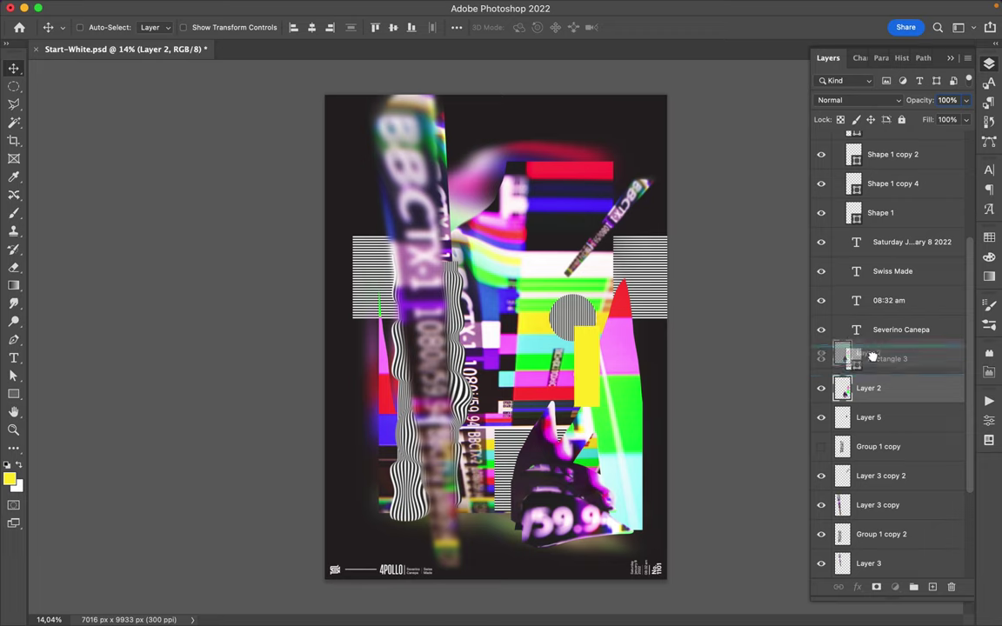
{"action": "left_click", "coordinate": [879, 392], "text": "shift"}
{"action": "left_click_drag", "start_coordinate": [894, 398], "coordinate": [889, 419]}
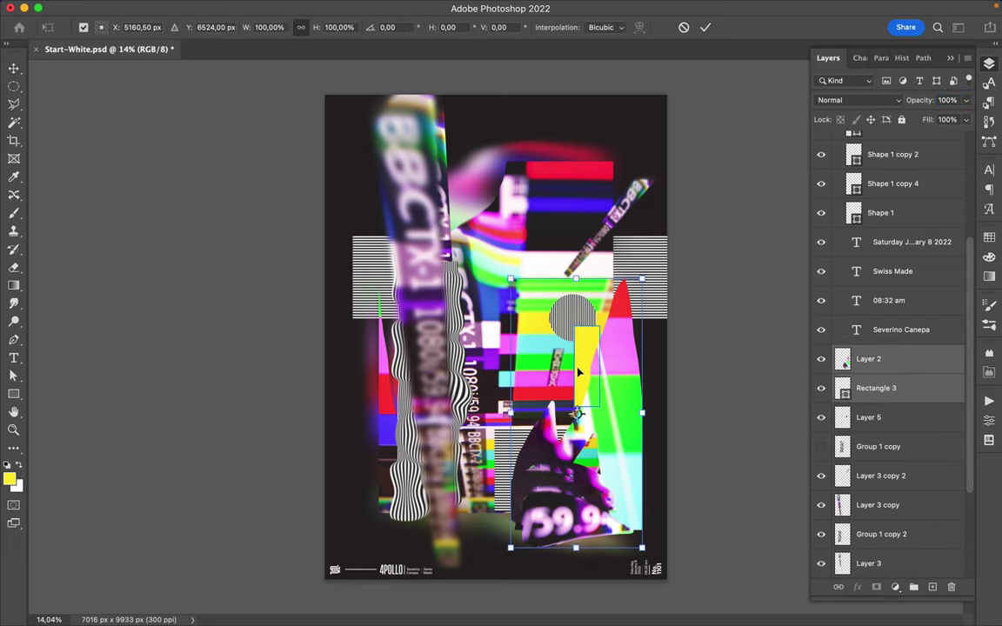
{"action": "left_click_drag", "start_coordinate": [581, 367], "coordinate": [587, 340]}
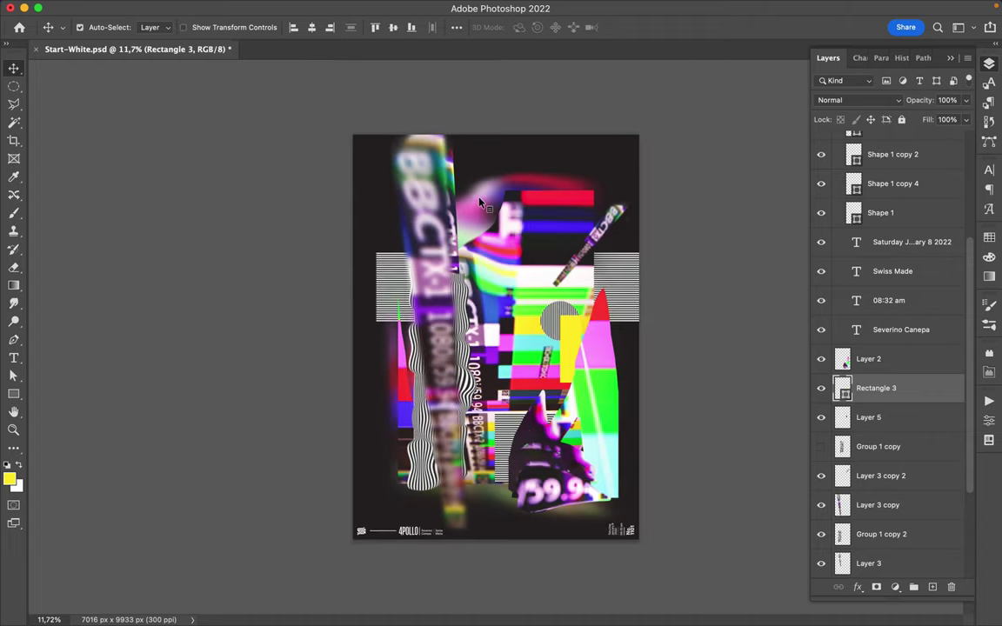
Copy a rectangular area of the artwork to Layer 6 and move it above Layer 3 copy 2.
{"action": "left_click_drag", "start_coordinate": [376, 162], "coordinate": [563, 292]}
{"action": "key", "text": "Delete"}
{"action": "left_click_drag", "start_coordinate": [394, 172], "coordinate": [517, 356]}
{"action": "key", "text": "ctrl+j"}
{"action": "left_click_drag", "start_coordinate": [868, 564], "coordinate": [870, 373]}
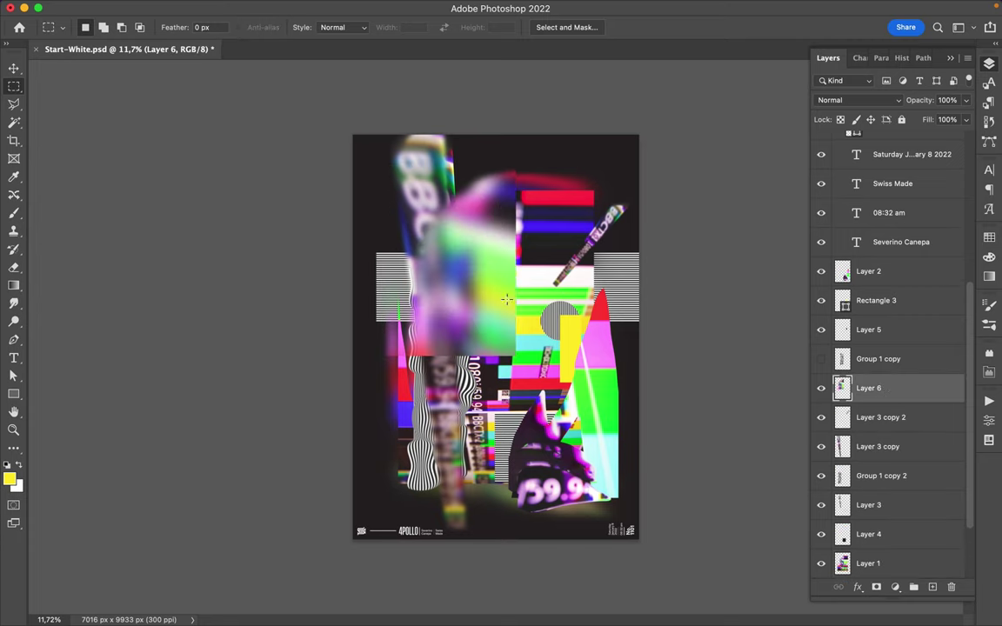
Duplicate Layer 6, set it to Linear Dodge (Add), and Gaussian-blur it at 294.5 px.
{"action": "key", "text": "ctrl+j"}
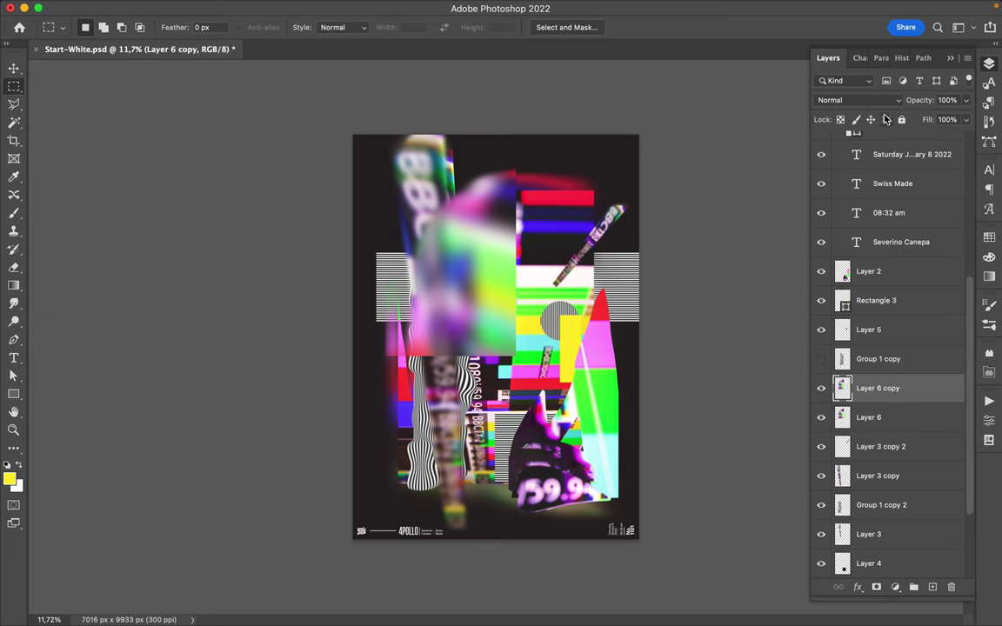
{"action": "left_click", "coordinate": [859, 100]}
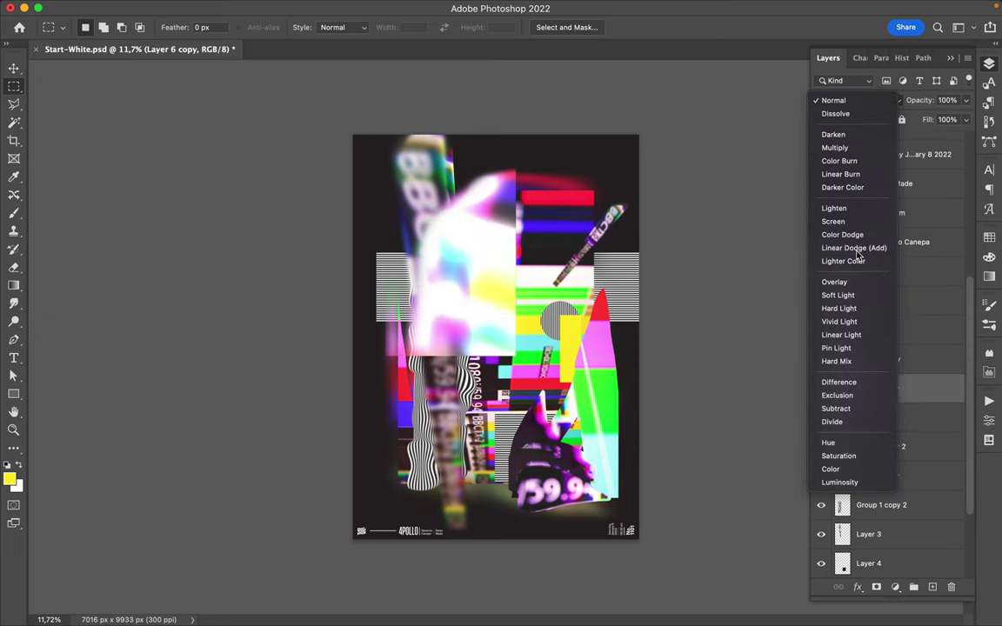
{"action": "left_click", "coordinate": [856, 248]}
{"action": "left_click", "coordinate": [325, 8]}
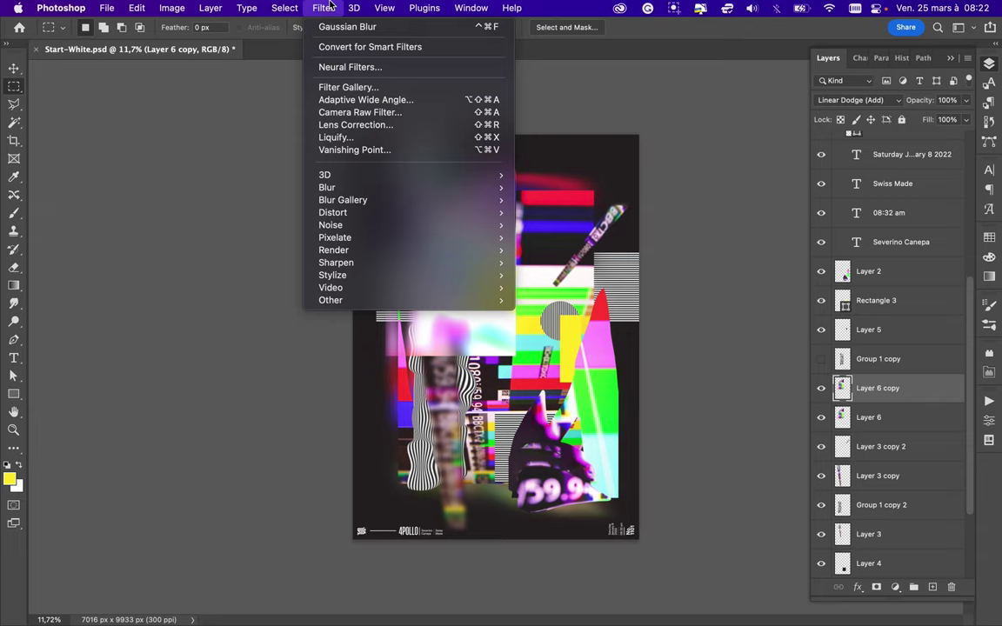
{"action": "left_click", "coordinate": [575, 229]}
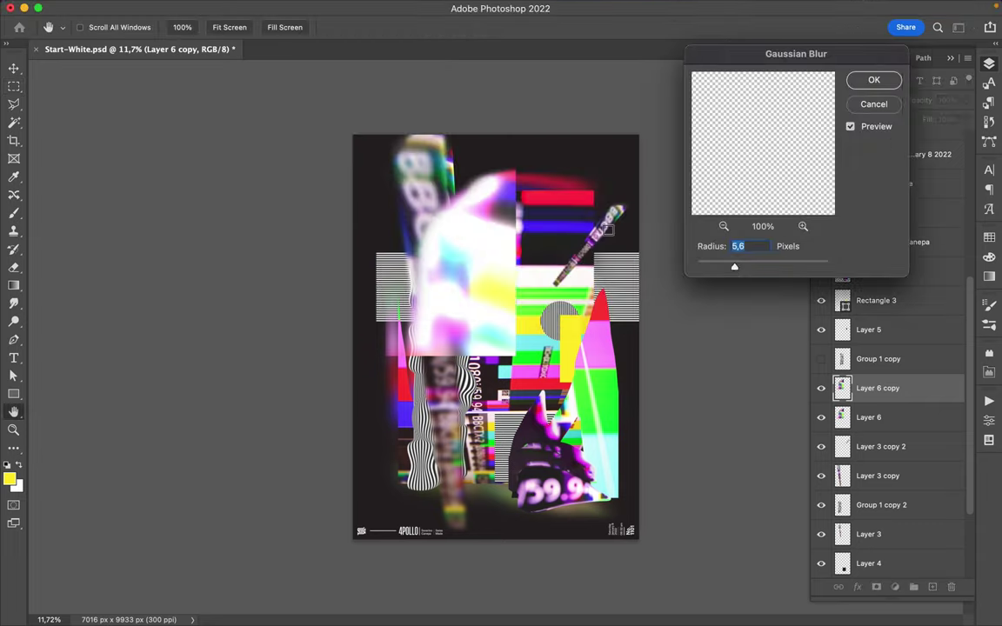
{"action": "left_click_drag", "start_coordinate": [754, 270], "coordinate": [809, 269]}
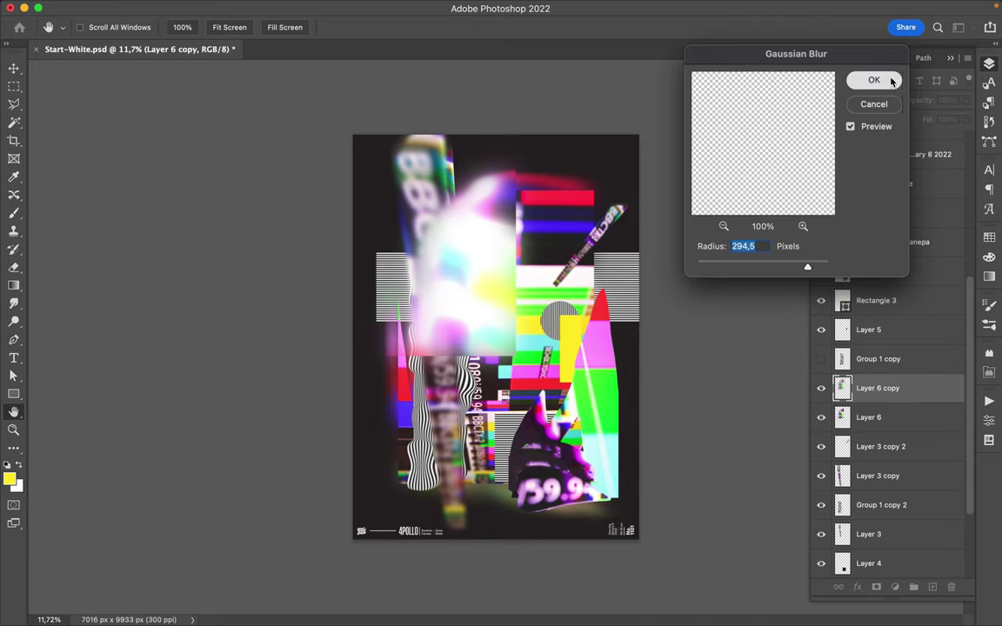
{"action": "key", "text": "Return"}
Scale the blurred glow to about 50% and nudge it up and left.
{"action": "key", "text": "ctrl+t"}
{"action": "left_click_drag", "start_coordinate": [548, 138], "coordinate": [518, 130]}
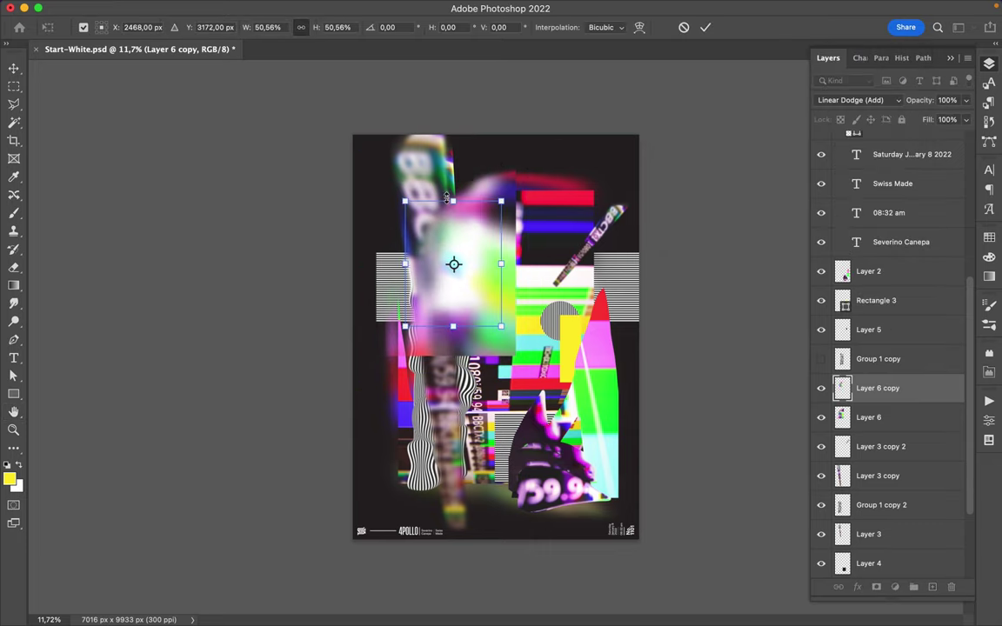
{"action": "key", "text": "Return"}
{"action": "key", "text": "m"}
{"action": "key", "text": "v"}
{"action": "left_click_drag", "start_coordinate": [465, 265], "coordinate": [453, 258]}
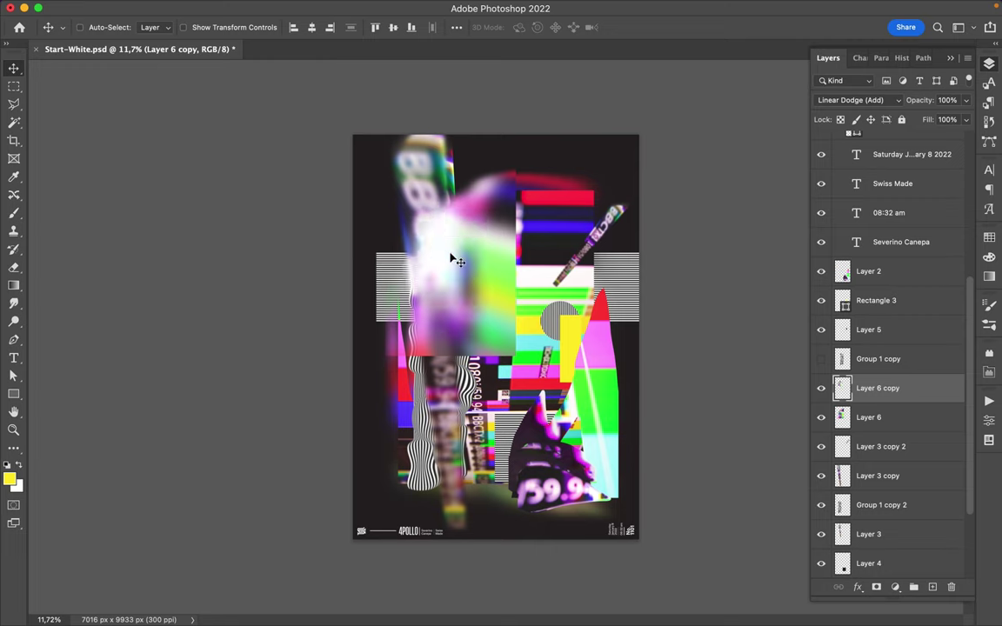
Copy a small rectangle of artwork to Layer 7 and duplicate it twice.
{"action": "key", "text": "m"}
{"action": "mouse_move", "coordinate": [424, 253]}
{"action": "left_mouse_down"}
{"action": "mouse_move", "coordinate": [454, 262]}
{"action": "mouse_move", "coordinate": [549, 348]}
{"action": "left_mouse_up"}
{"action": "key", "text": "ctrl+j"}
{"action": "key", "text": "v"}
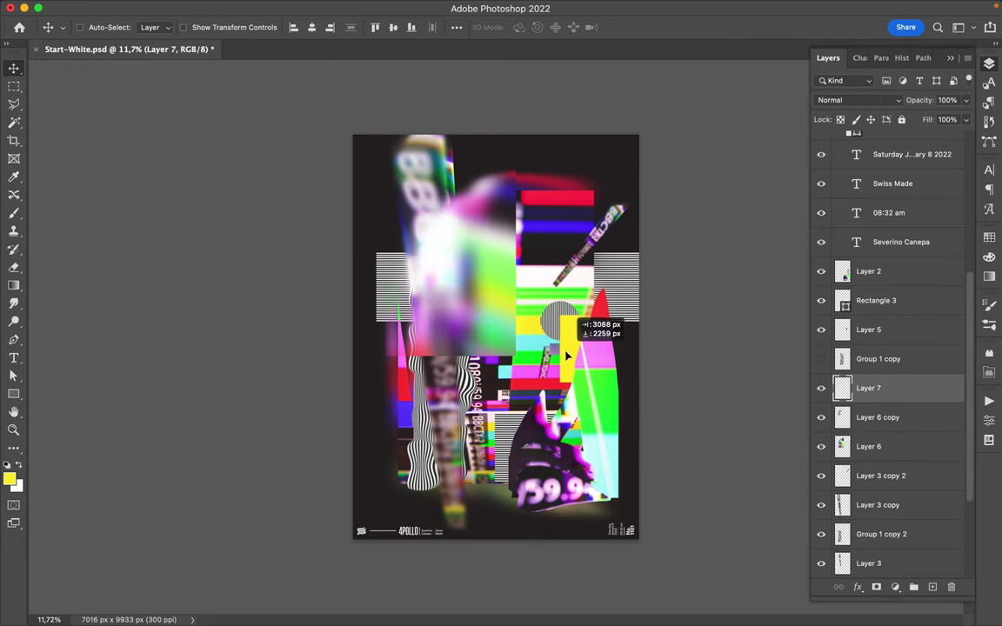
{"action": "key", "text": "ctrl+j"}
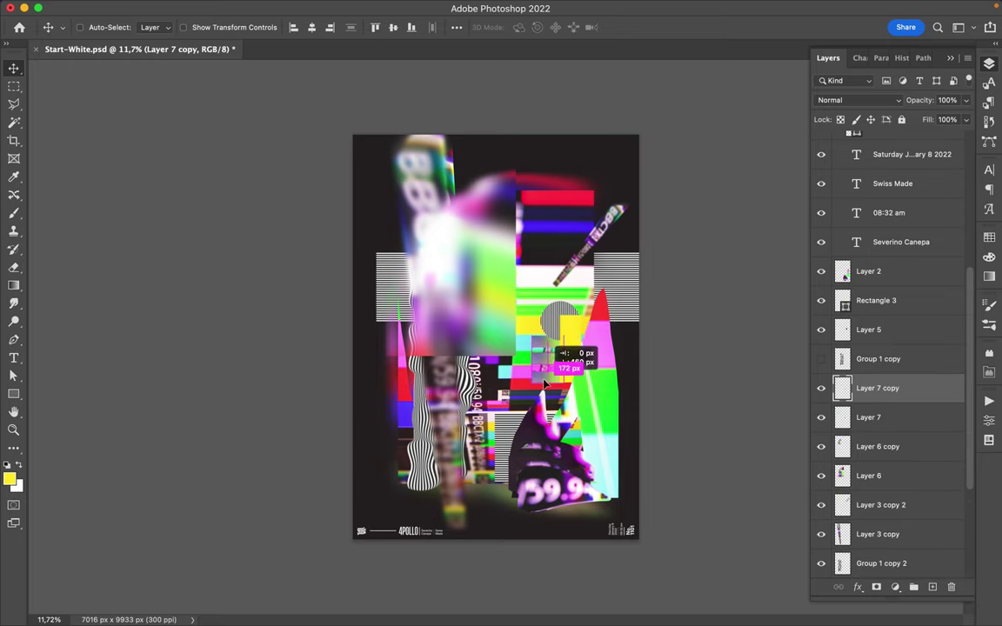
{"action": "key", "text": "ctrl+j"}
Set the selected Layer 7 fragments to Linear Burn blending.
{"action": "left_click", "coordinate": [541, 366], "text": "ctrl+shift"}
{"action": "left_click", "coordinate": [539, 348], "text": "ctrl+shift"}
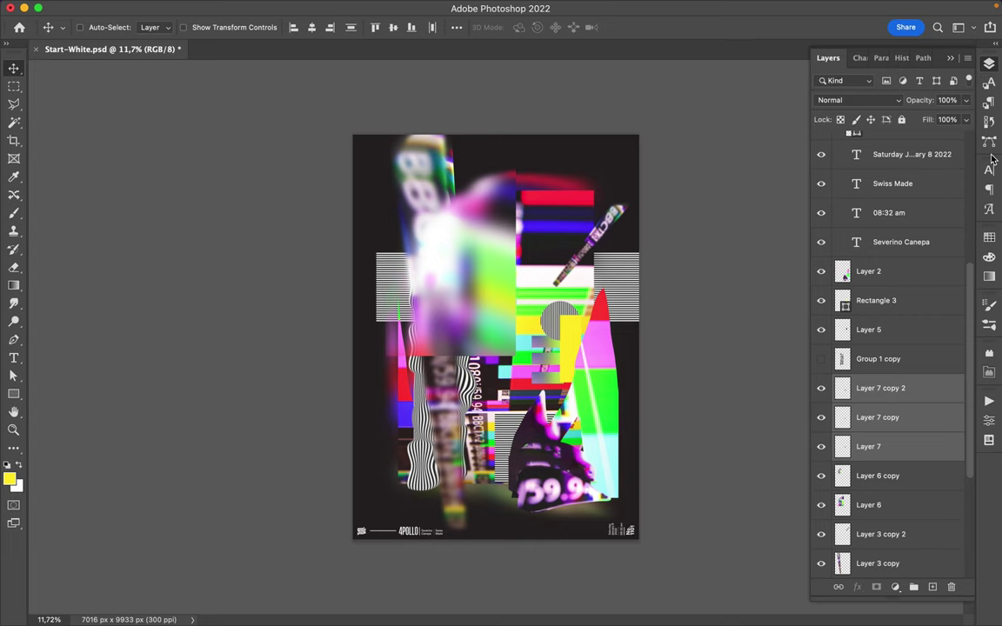
{"action": "left_click", "coordinate": [857, 100]}
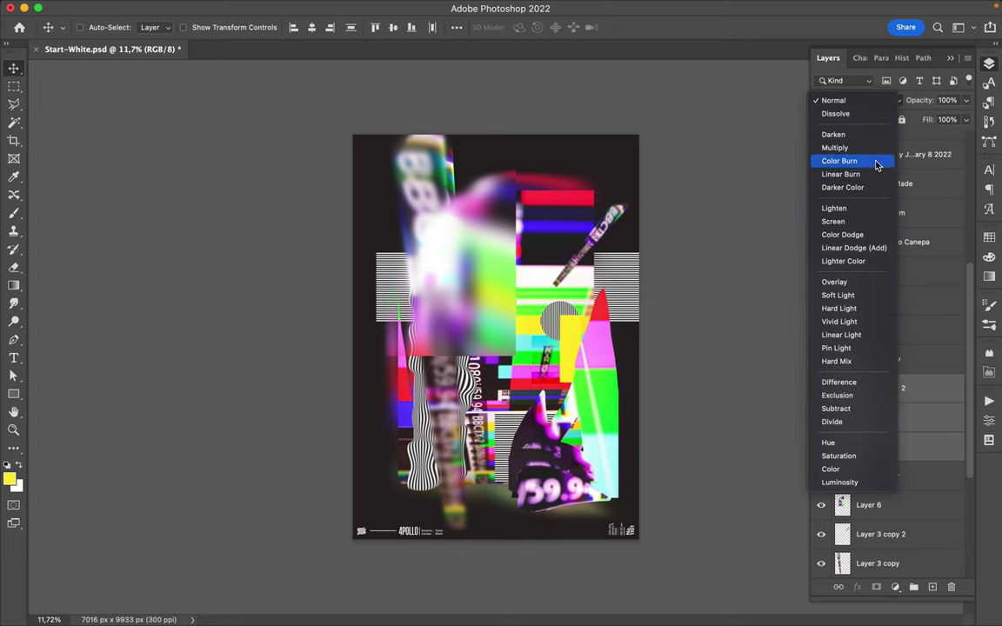
{"action": "left_click", "coordinate": [879, 172]}
Scale the three fragments to about 47%, shift them up-right, and place one copy by the top stripes.
{"action": "left_click", "coordinate": [539, 348], "text": "ctrl"}
{"action": "scroll", "coordinate": [540, 348], "scroll_direction": "up", "scroll_amount": 5}
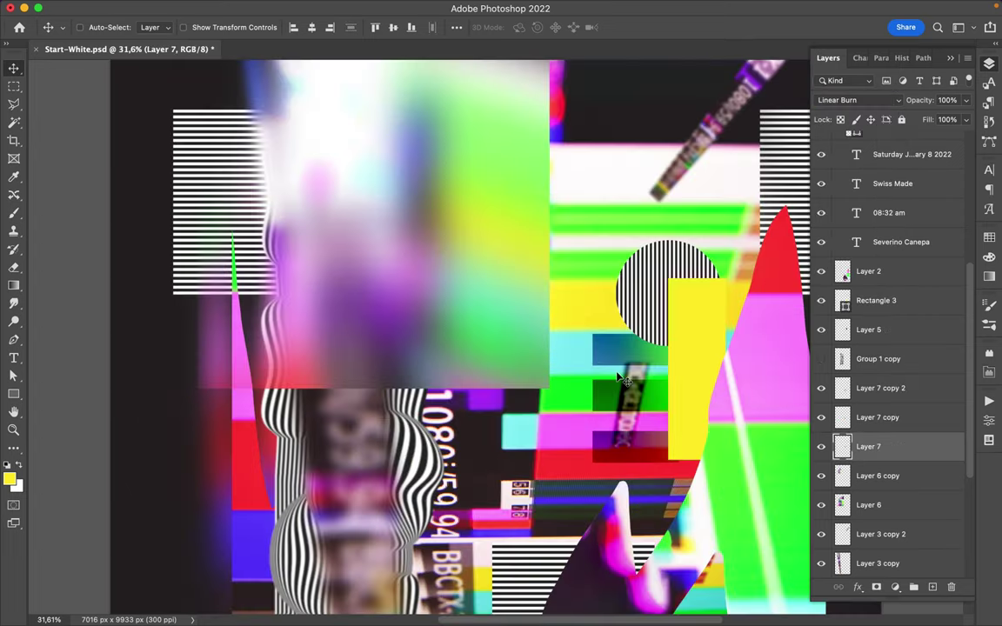
{"action": "left_click", "coordinate": [592, 363], "text": "ctrl+shift"}
{"action": "left_click", "coordinate": [598, 437], "text": "ctrl+shift"}
{"action": "key", "text": "ctrl+t"}
{"action": "left_click_drag", "start_coordinate": [599, 436], "coordinate": [659, 475]}
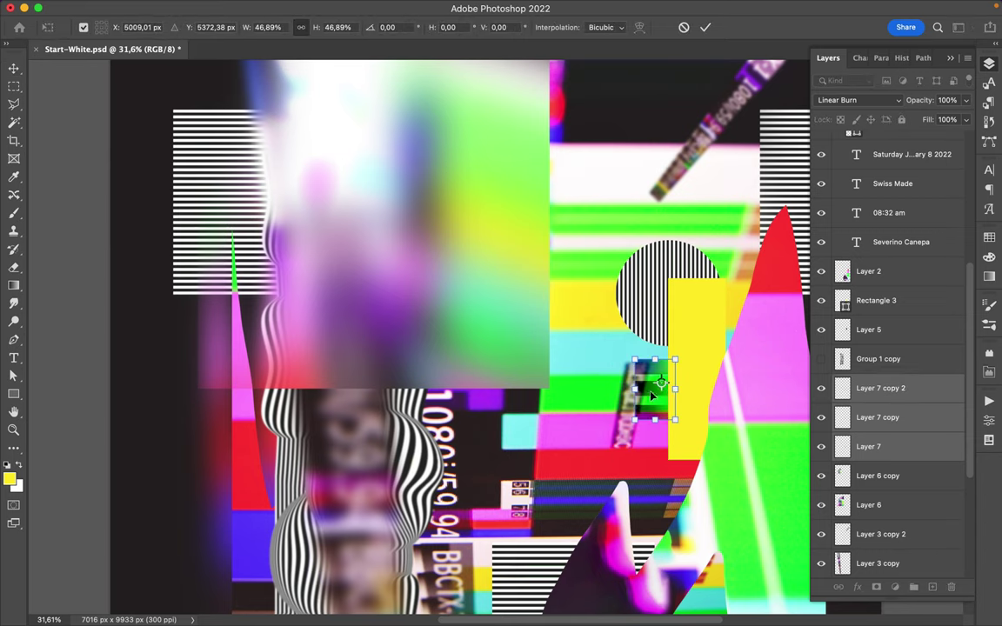
{"action": "key", "text": "Return"}
{"action": "left_click_drag", "start_coordinate": [662, 385], "coordinate": [666, 185]}
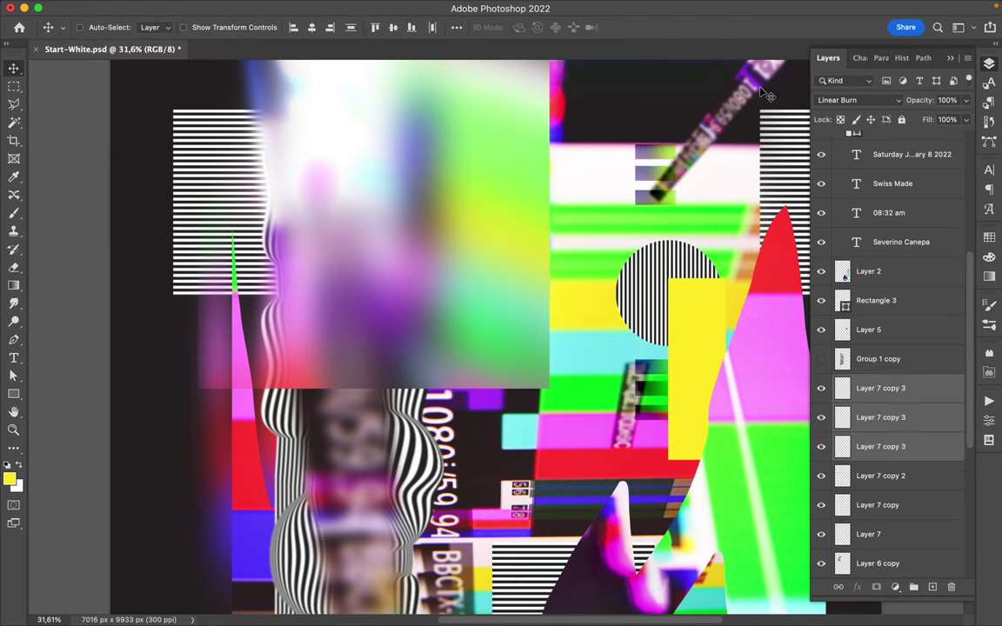
{"action": "key", "text": "ctrl+minus"}
{"action": "left_click", "coordinate": [661, 270], "text": "ctrl"}
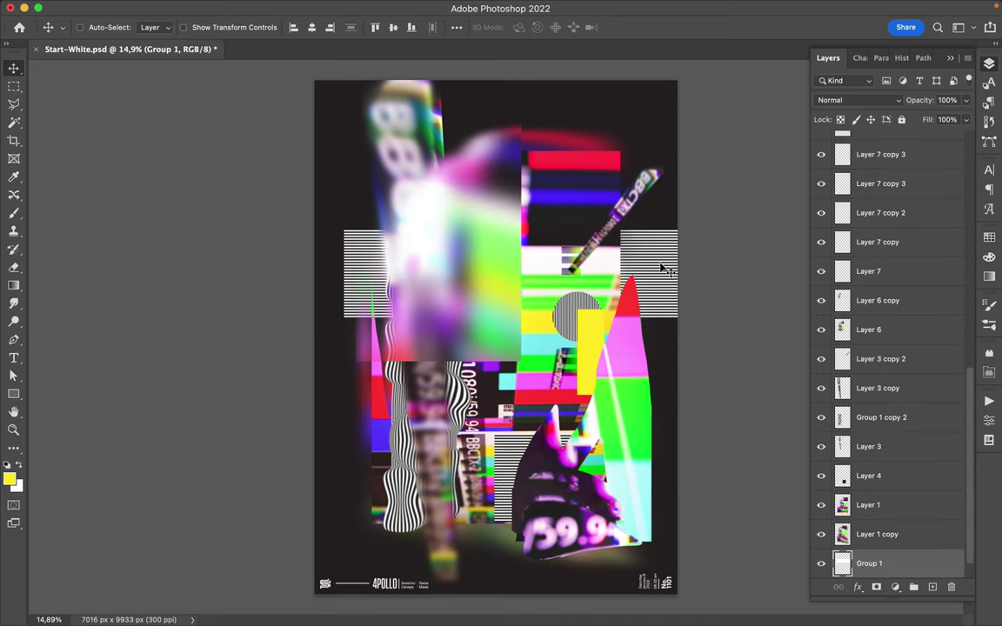
Duplicate the Group 1 striped block and move the copy to the top of the poster.
{"action": "left_click_drag", "start_coordinate": [661, 268], "coordinate": [655, 387]}
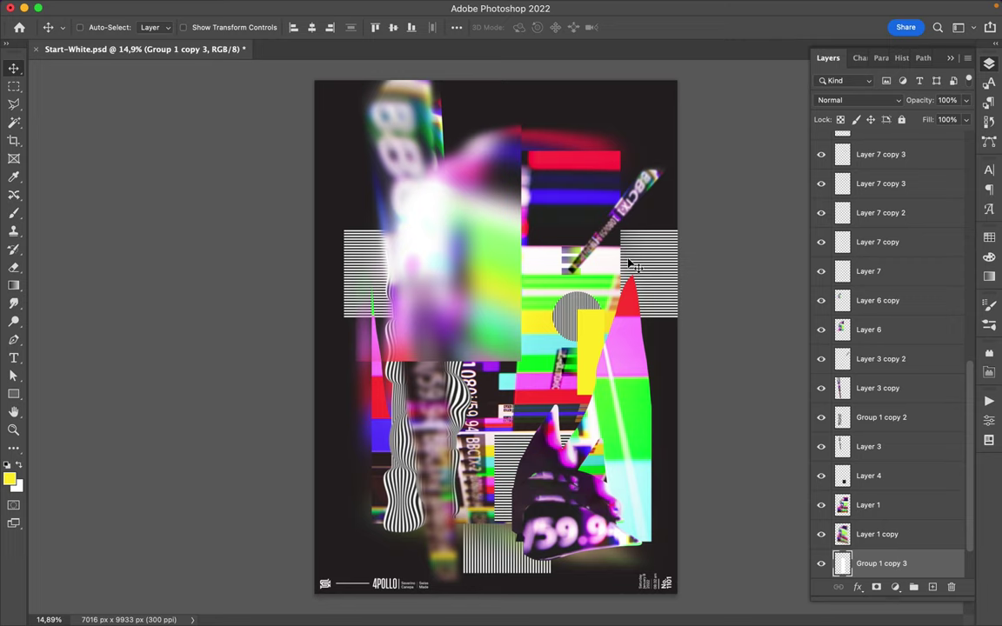
{"action": "left_click_drag", "start_coordinate": [539, 514], "coordinate": [542, 122]}
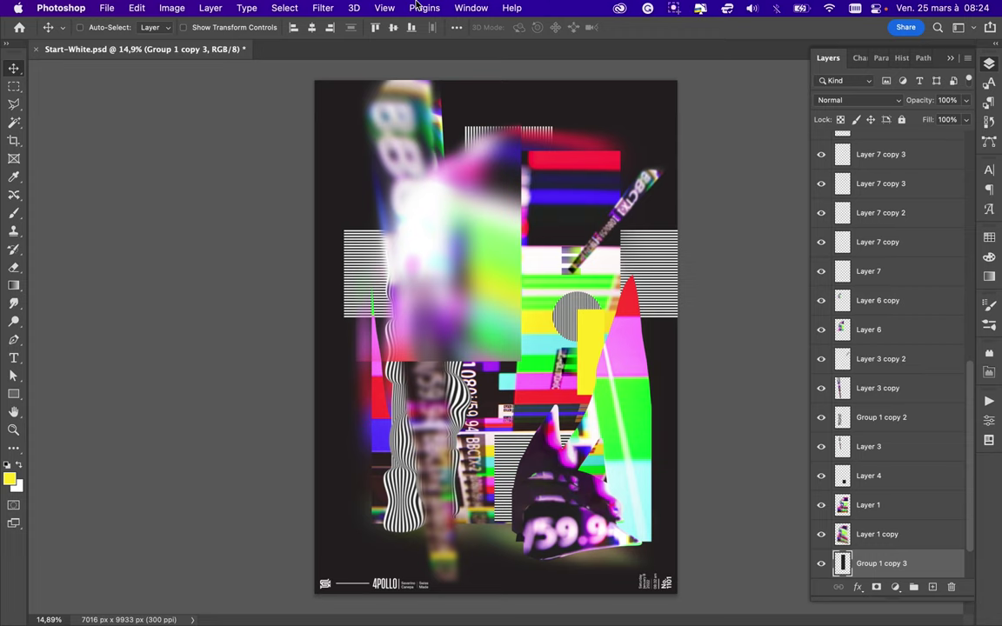
{"action": "left_click", "coordinate": [322, 8]}
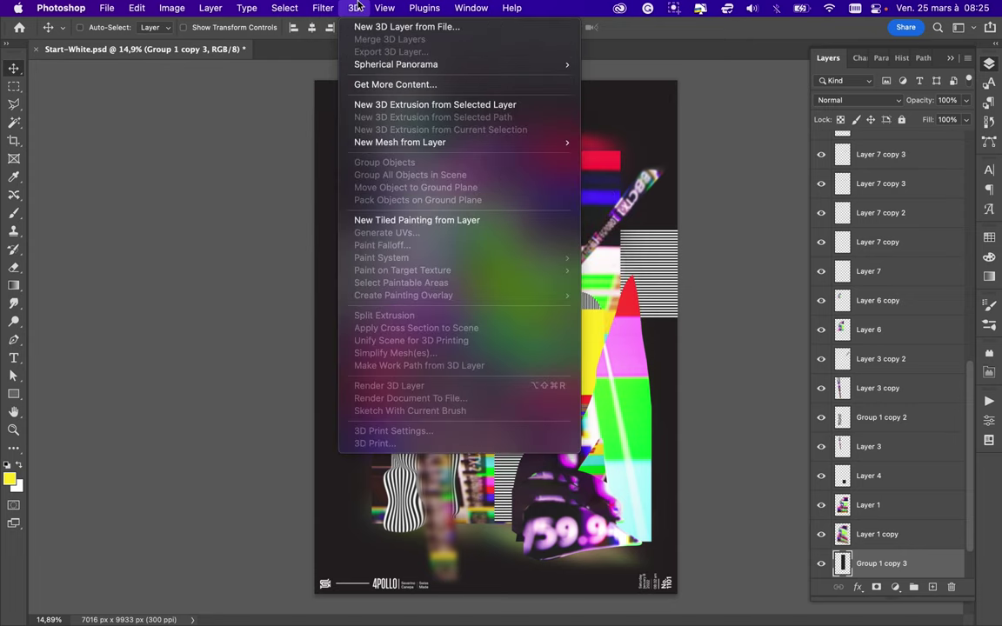
Forward-Warp the copy in Liquify into a large S-shaped band and move it above Layer 1.
{"action": "left_click", "coordinate": [326, 132]}
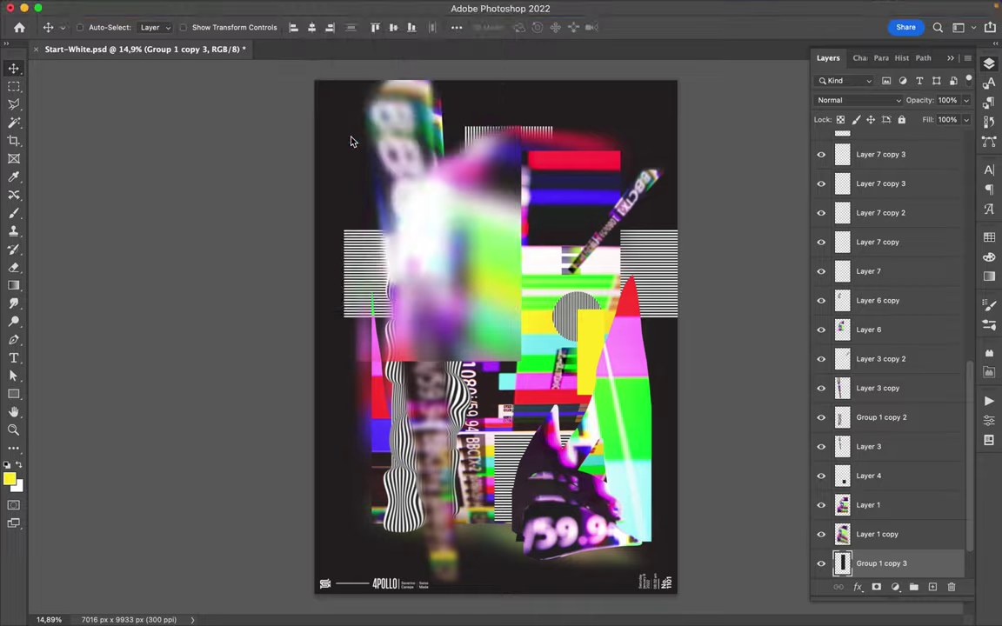
{"action": "key", "text": "w"}
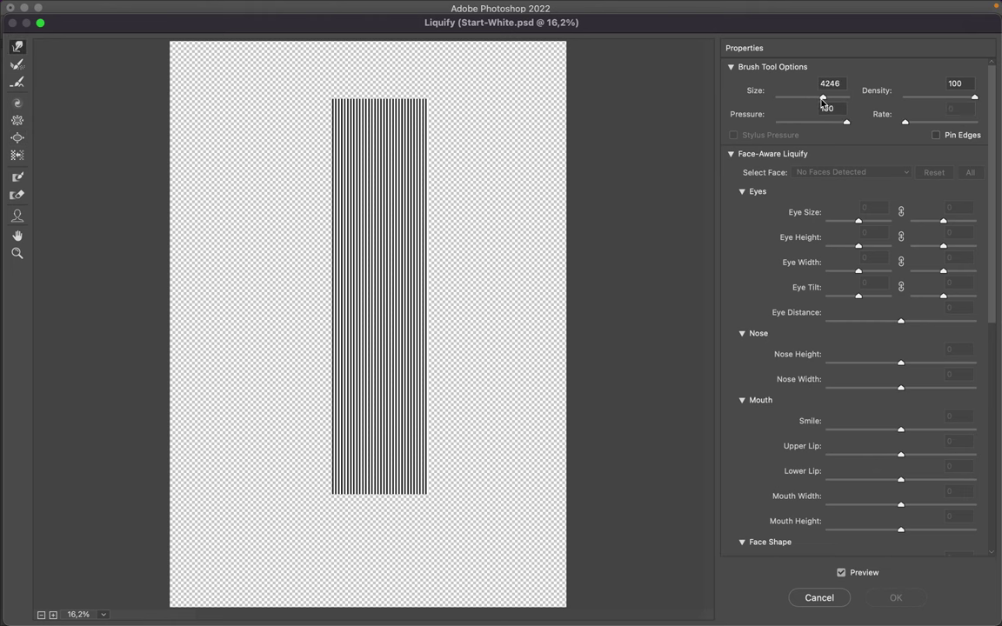
{"action": "mouse_move", "coordinate": [357, 436]}
{"action": "left_mouse_down"}
{"action": "mouse_move", "coordinate": [324, 519]}
{"action": "mouse_move", "coordinate": [534, 273]}
{"action": "mouse_move", "coordinate": [329, 139]}
{"action": "mouse_move", "coordinate": [369, 150]}
{"action": "mouse_move", "coordinate": [439, 103]}
{"action": "mouse_move", "coordinate": [279, 212]}
{"action": "mouse_move", "coordinate": [295, 85]}
{"action": "mouse_move", "coordinate": [518, 78]}
{"action": "left_mouse_up"}
{"action": "mouse_move", "coordinate": [287, 122]}
{"action": "left_mouse_down"}
{"action": "mouse_move", "coordinate": [269, 190]}
{"action": "mouse_move", "coordinate": [235, 213]}
{"action": "left_mouse_up"}
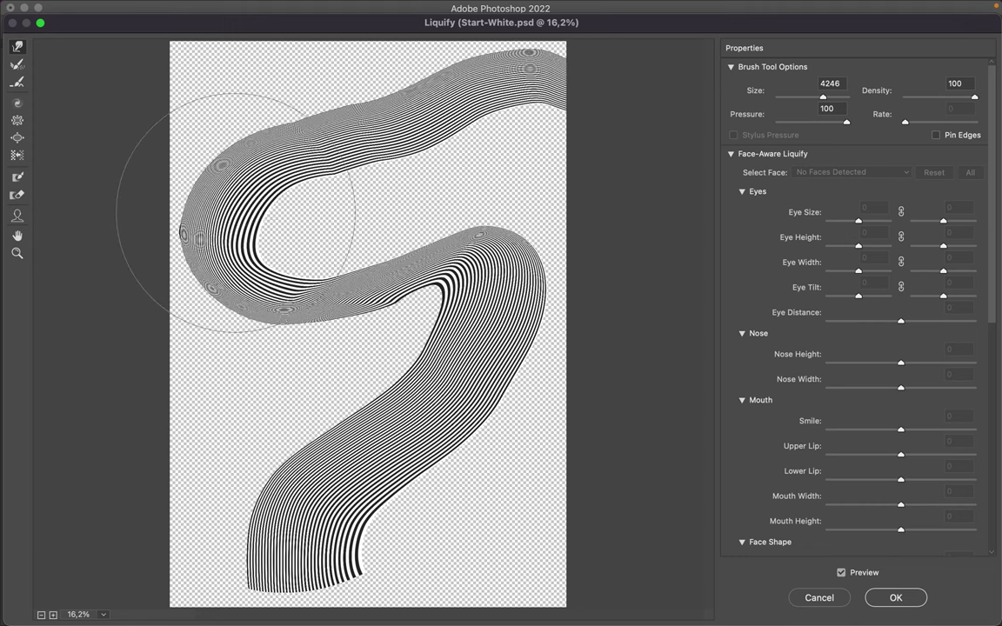
{"action": "left_click", "coordinate": [894, 598]}
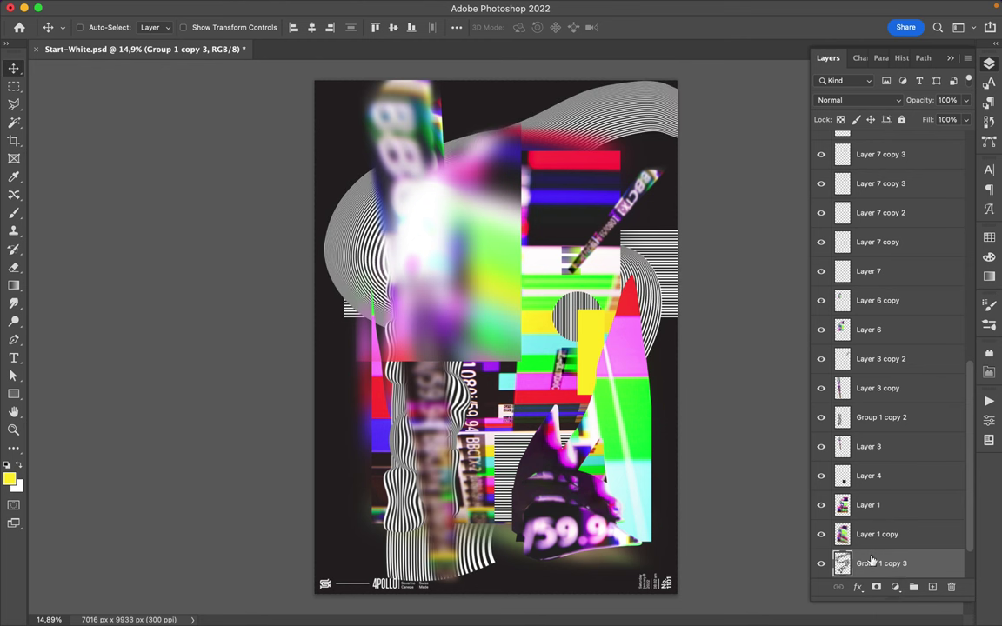
{"action": "left_click_drag", "start_coordinate": [872, 561], "coordinate": [874, 497]}
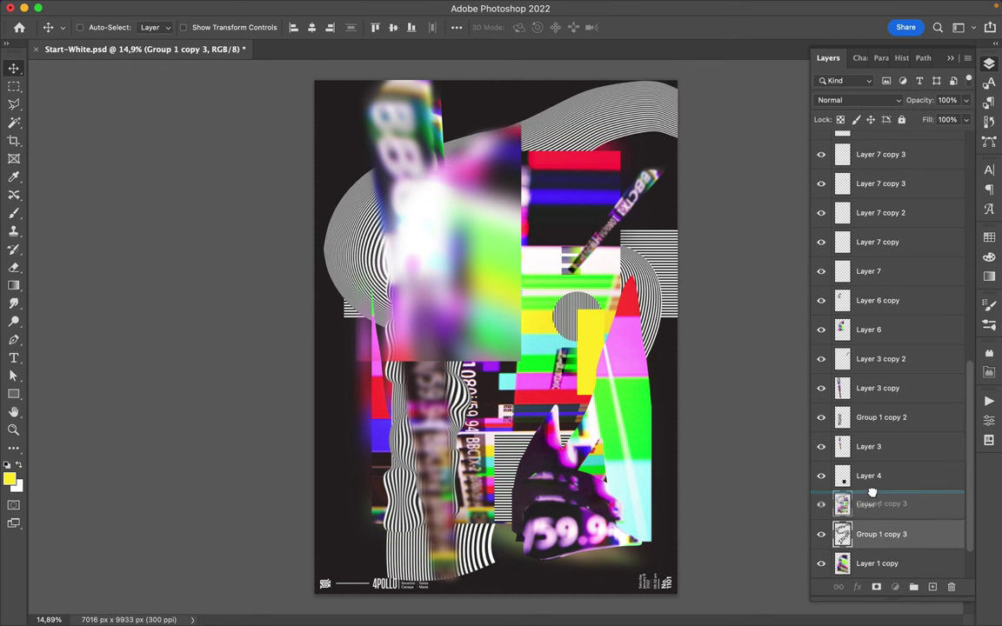
Scale the S-band to about 81.63% and move it down-left into the poster.
{"action": "key", "text": "ctrl+t"}
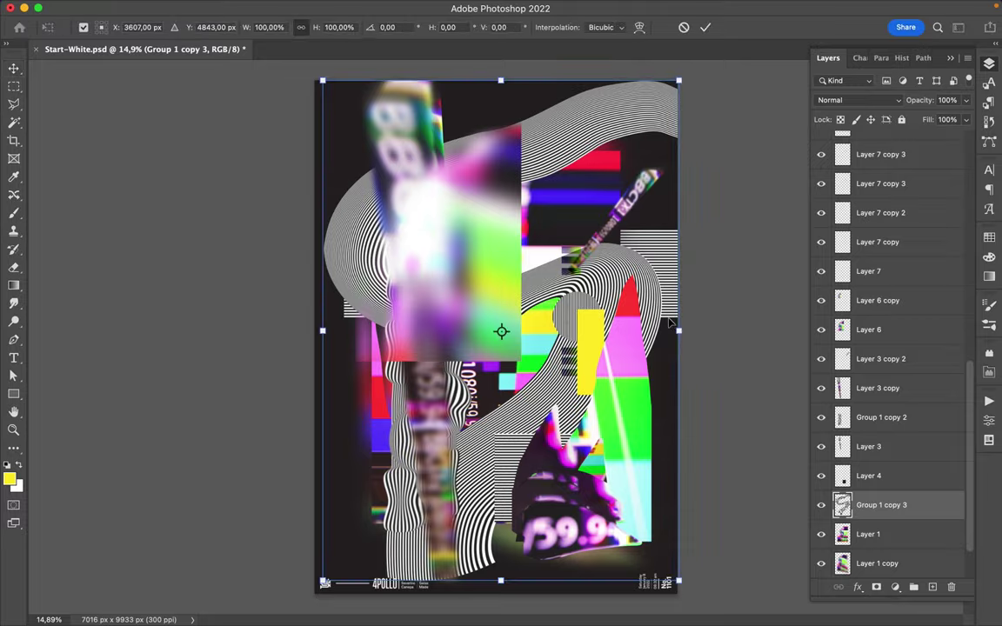
{"action": "left_click_drag", "start_coordinate": [675, 81], "coordinate": [581, 163]}
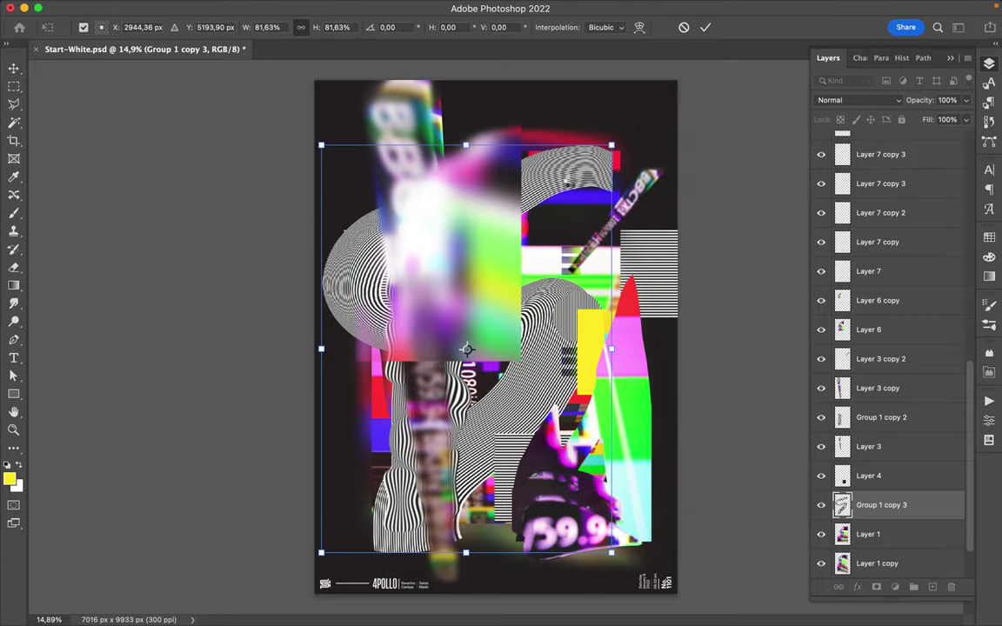
{"action": "key", "text": "Return"}
{"action": "scroll", "coordinate": [570, 190], "scroll_direction": "up", "scroll_amount": 5}
Magic-Wand select a stripe colour with Contiguous off, copy it to a new layer, and position it.
{"action": "key", "text": "w"}
{"action": "left_click", "coordinate": [425, 27]}
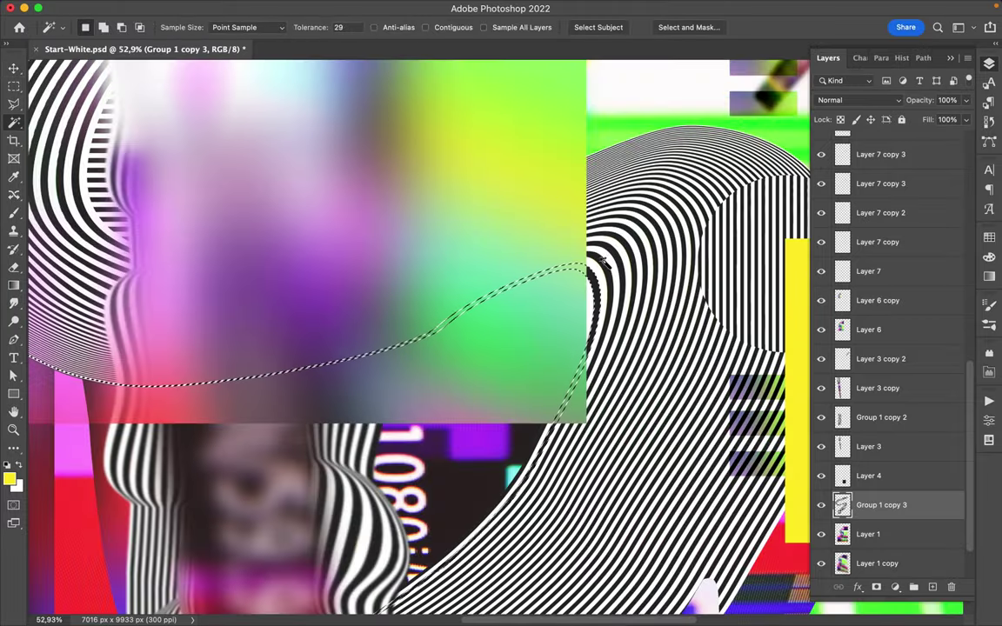
{"action": "key", "text": "Delete"}
{"action": "scroll", "coordinate": [608, 269], "scroll_direction": "down", "scroll_amount": 3}
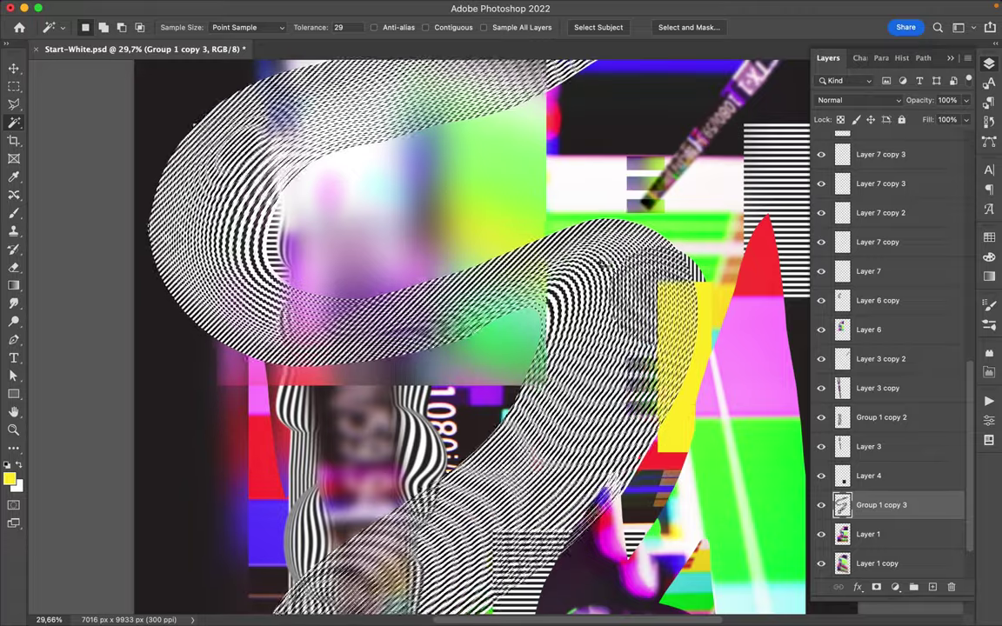
{"action": "key", "text": "ctrl+j"}
{"action": "key", "text": "v"}
{"action": "mouse_move", "coordinate": [533, 250]}
{"action": "left_mouse_down"}
{"action": "mouse_move", "coordinate": [581, 287]}
{"action": "mouse_move", "coordinate": [547, 287]}
{"action": "left_mouse_up"}
Copy a thin colour strip from Layer 1 to the poster's top edge, then save the poster.
{"action": "scroll", "coordinate": [547, 287], "scroll_direction": "down", "scroll_amount": 2}
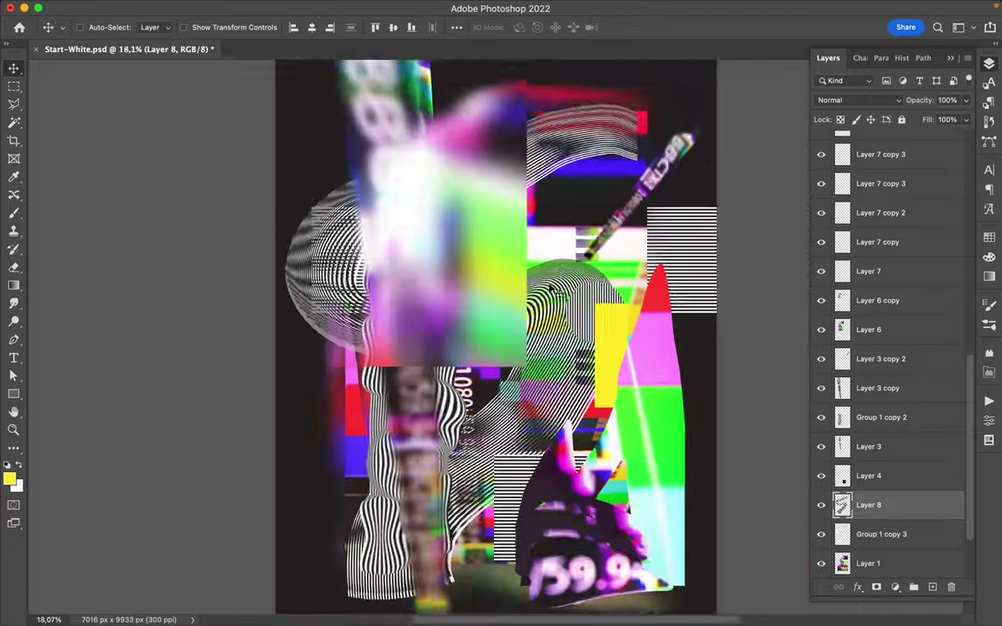
{"action": "scroll", "coordinate": [547, 287], "scroll_direction": "down", "scroll_amount": 2}
{"action": "left_click", "coordinate": [863, 564]}
{"action": "key", "text": "m"}
{"action": "left_click_drag", "start_coordinate": [441, 325], "coordinate": [591, 341]}
{"action": "left_click_drag", "start_coordinate": [857, 511], "coordinate": [861, 492]}
{"action": "key", "text": "v"}
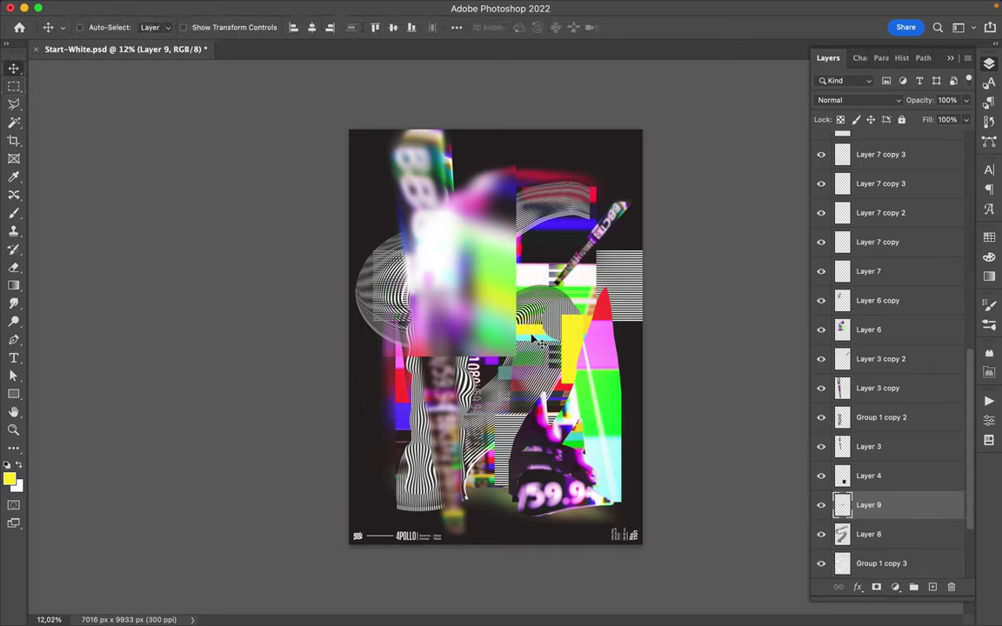
{"action": "mouse_move", "coordinate": [533, 331]}
{"action": "left_mouse_down"}
{"action": "mouse_move", "coordinate": [533, 133]}
{"action": "mouse_move", "coordinate": [550, 541]}
{"action": "left_mouse_up"}
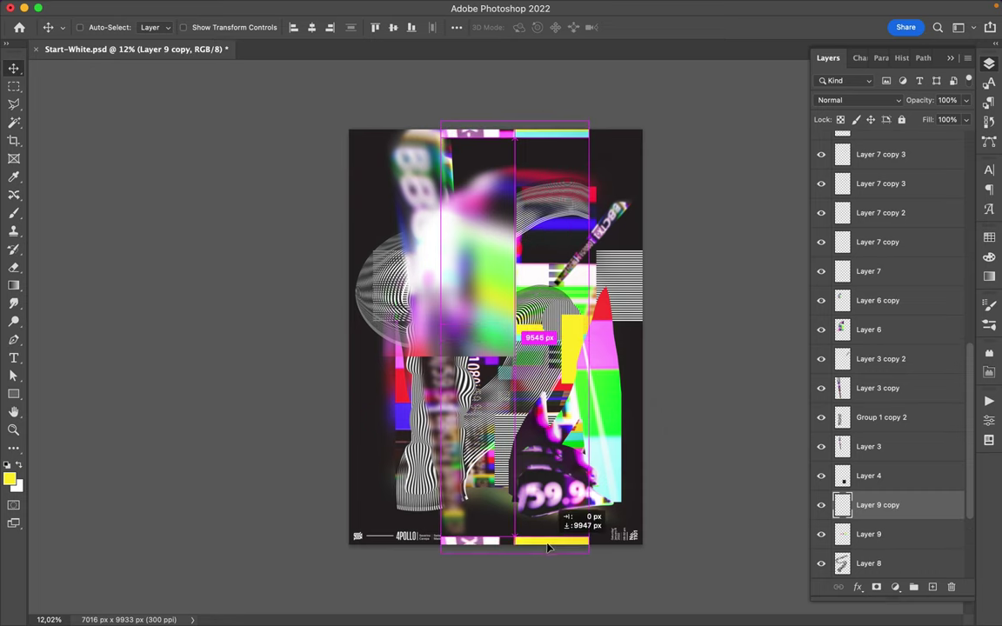
{"action": "key", "text": "super+s"}
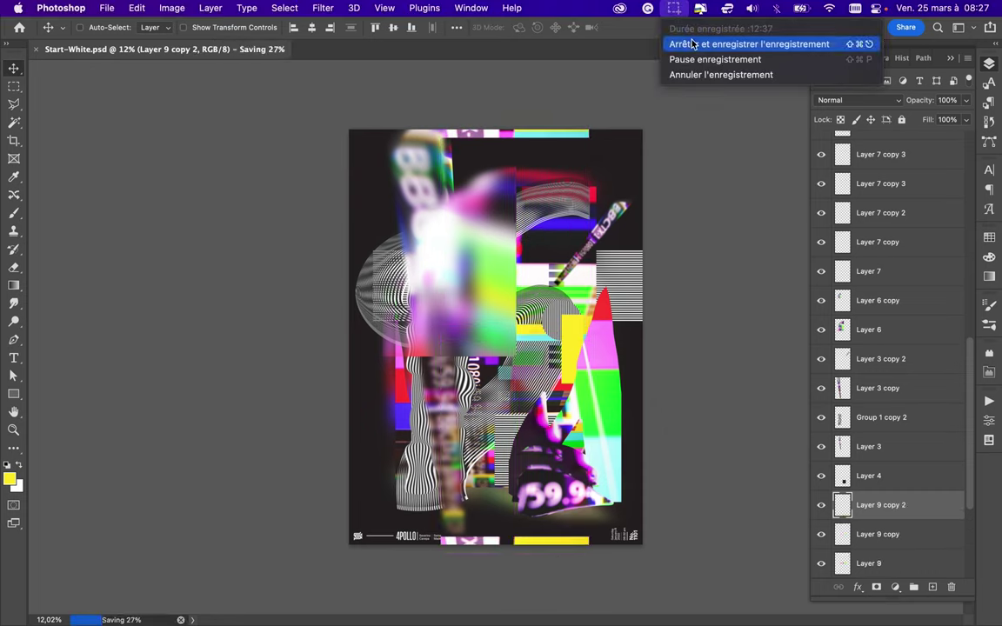